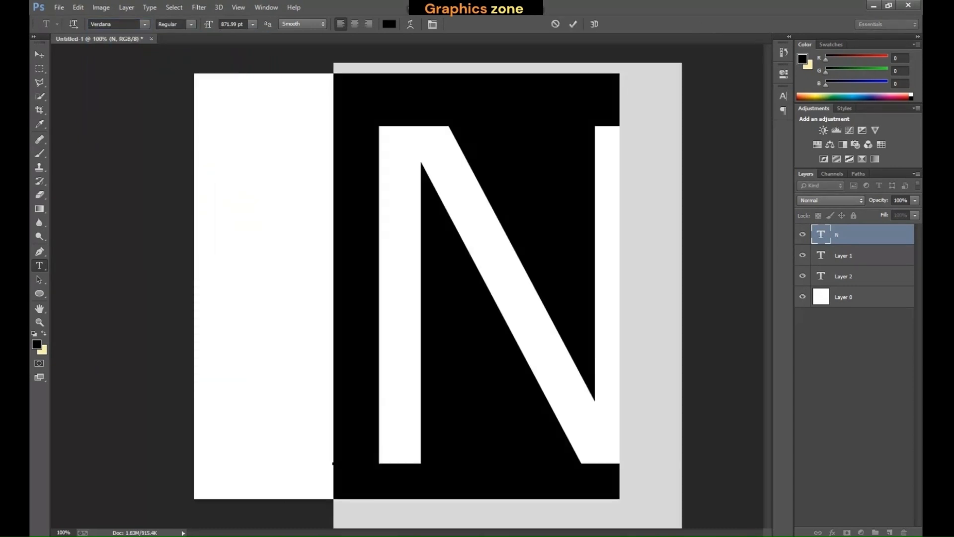
- Change the font of the letter N text to Leelawadee UI
click(144, 24)
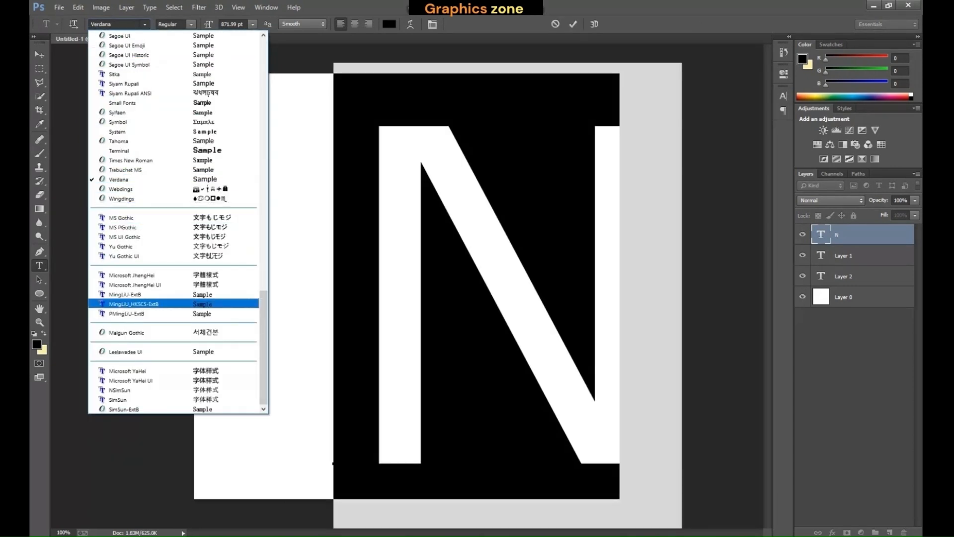
key(Down)
key(Down)
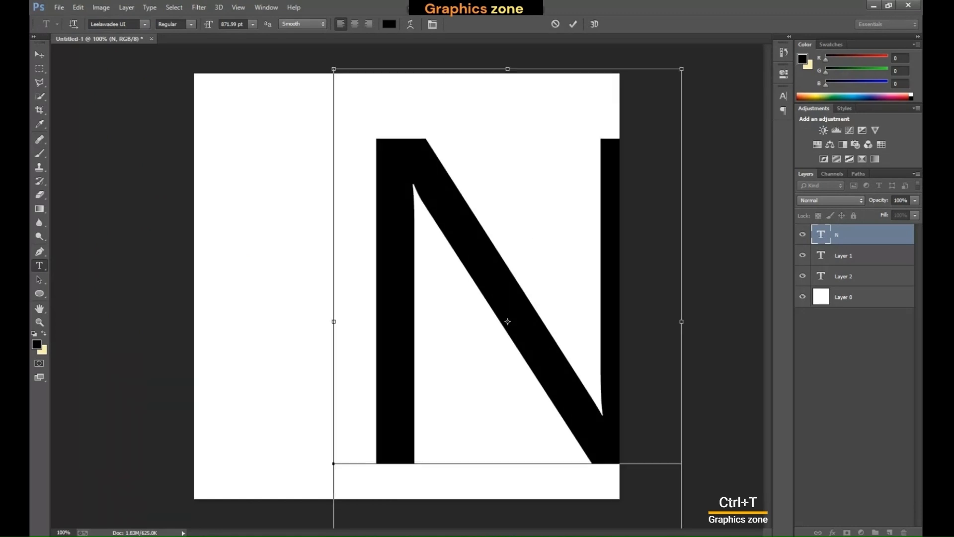
- Scale down the letter N and move it into the middle of the canvas
key(ctrl+t)
drag(333, 69, 407, 152)
drag(498, 271, 342, 179)
click(40, 54)
- Set the font style of the letter N to Bold
key(t)
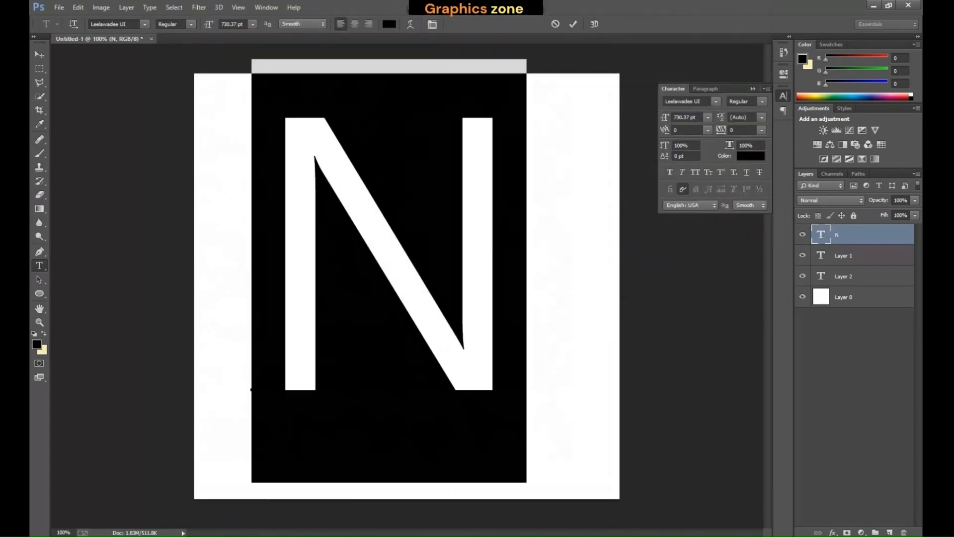
click(175, 24)
click(170, 51)
- Enlarge the bold N to about 105% width and 123% height, centred on the canvas
click(39, 54)
drag(410, 281, 416, 373)
key(ctrl+t)
drag(403, 153, 408, 89)
drag(420, 308, 417, 368)
drag(398, 149, 406, 114)
drag(440, 303, 446, 221)
mouse_move(549, 294)
mouse_down()
mouse_move(575, 294)
mouse_move(565, 294)
mouse_up()
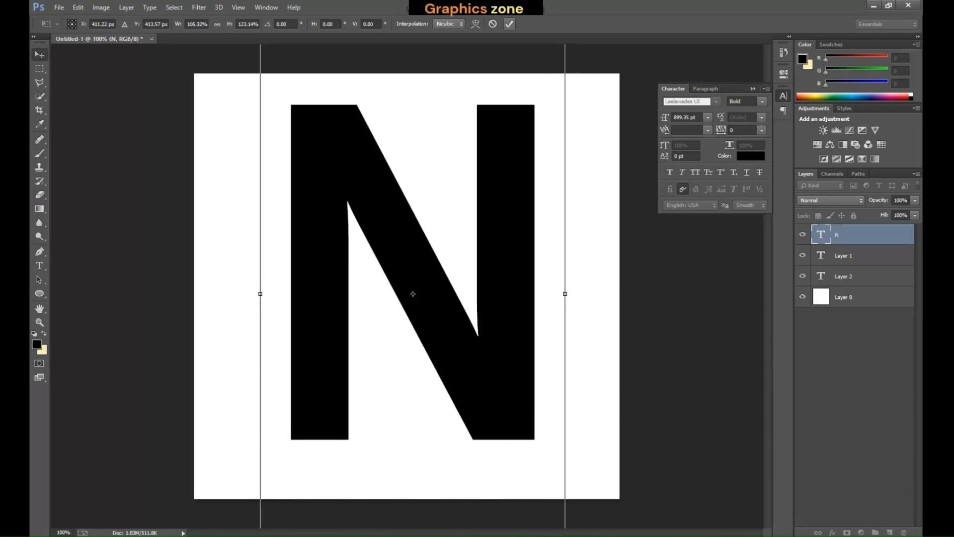
click(509, 24)
- Draw a horizontal rectangle shape across the N and size it to 650 by 60 px
click(40, 293)
click(74, 292)
drag(235, 244, 566, 294)
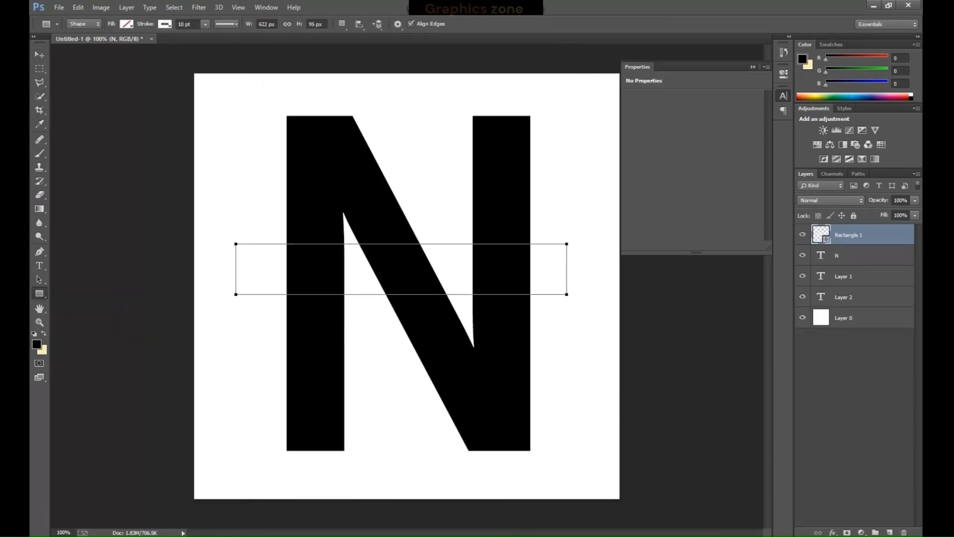
right_click(310, 24)
click(342, 33)
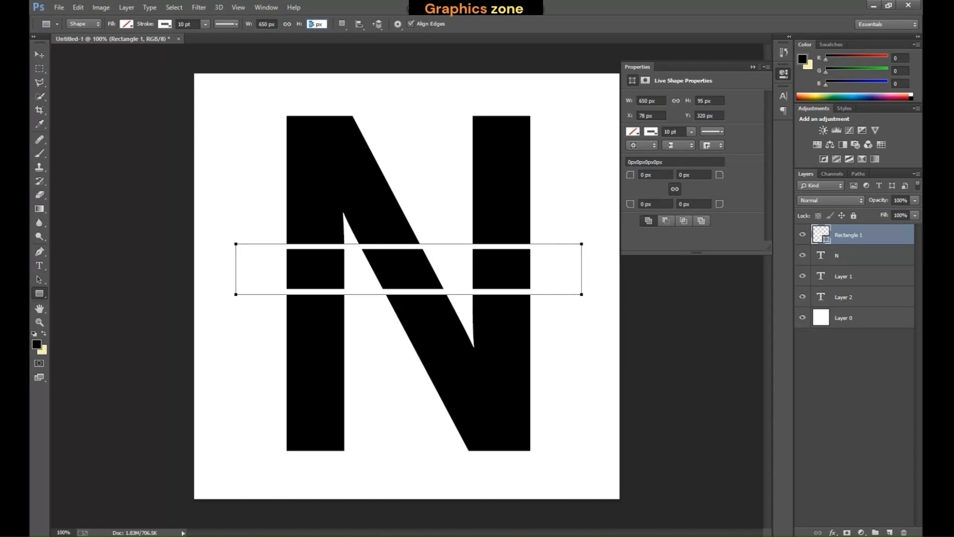
key(BackSpace)
key(Return)
text(6)
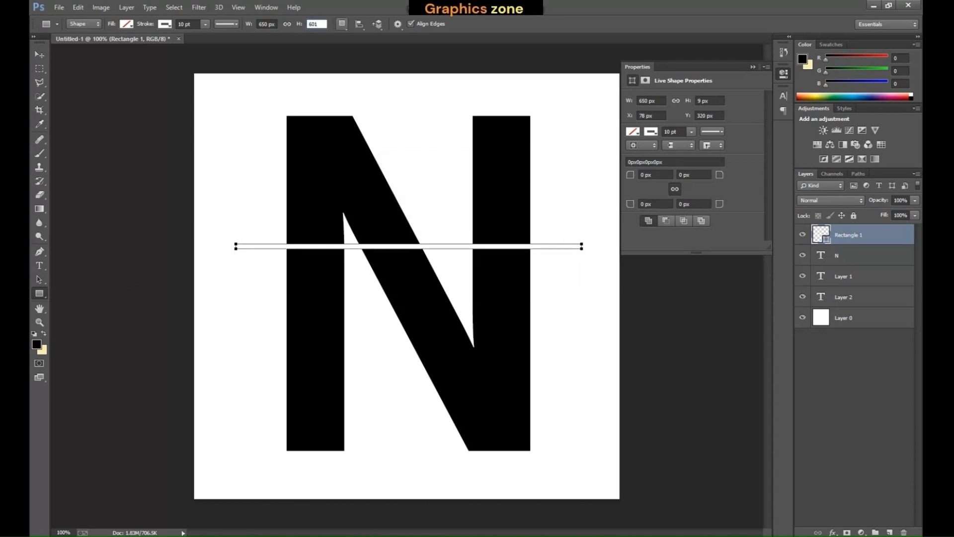
text(01)
key(BackSpace)
key(Return)
- Give the horizontal rectangle a black fill and no stroke
click(164, 24)
click(120, 45)
click(127, 24)
click(102, 44)
- Set the horizontal rectangle's height to 70 px
click(312, 24)
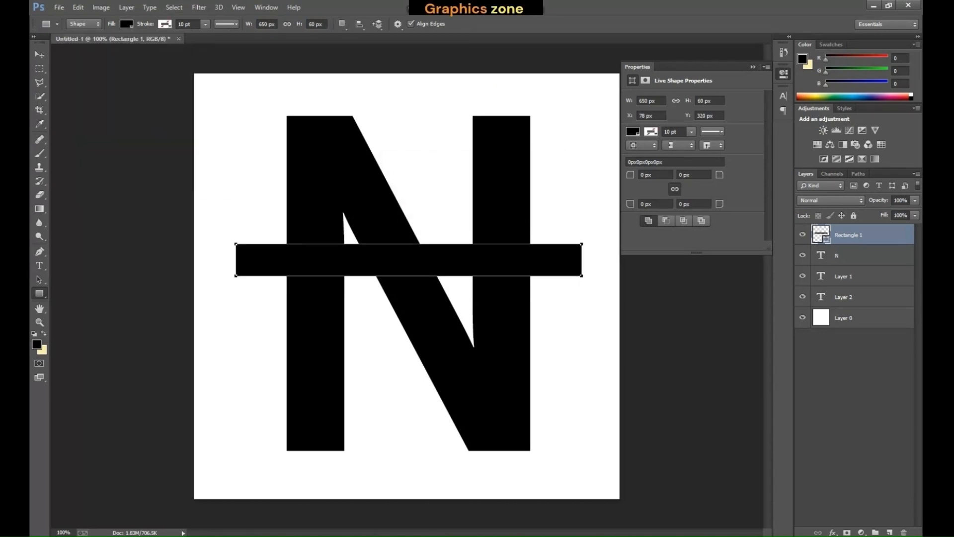
text(70)
key(Return)
- Move the horizontal bar slightly up and place a duplicate of it parallel below
key(v)
drag(423, 241, 422, 213)
key(ctrl+j)
drag(507, 235, 506, 319)
- Rasterize the N text layer
key(m)
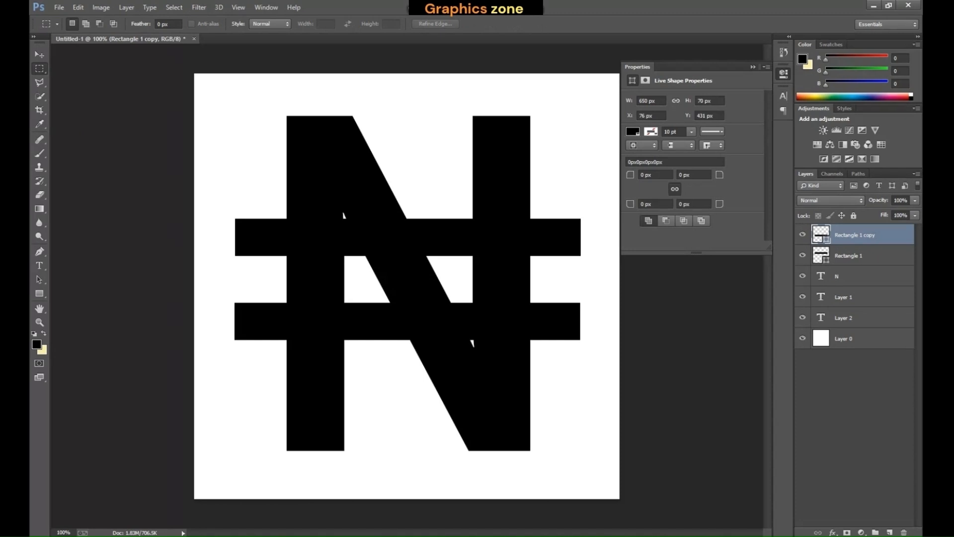
mouse_move(366, 219)
mouse_down()
mouse_move(345, 218)
mouse_move(469, 266)
mouse_move(349, 341)
mouse_move(546, 342)
mouse_move(514, 276)
mouse_move(517, 217)
mouse_move(308, 257)
mouse_move(336, 302)
mouse_move(526, 301)
mouse_up()
click(862, 275)
key(e)
click(328, 217)
key(Return)
key(m)
- Delete thin strips of the N along the upper and lower edges of both bars, clearing the selection at the end
key(Delete)
key(Delete)
key(Delete)
key(Delete)
key(Delete)
drag(522, 300, 520, 257)
drag(526, 301, 526, 151)
key(Delete)
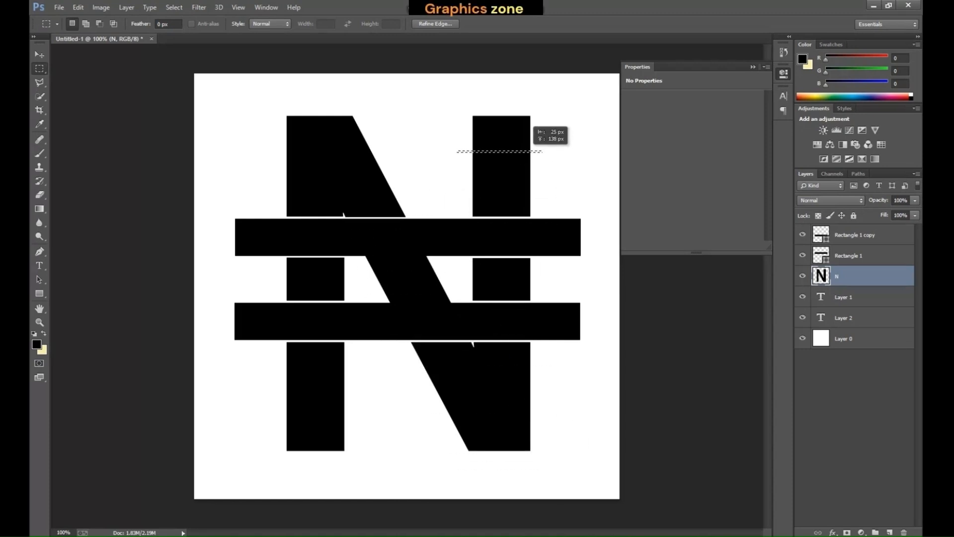
key(ctrl+d)
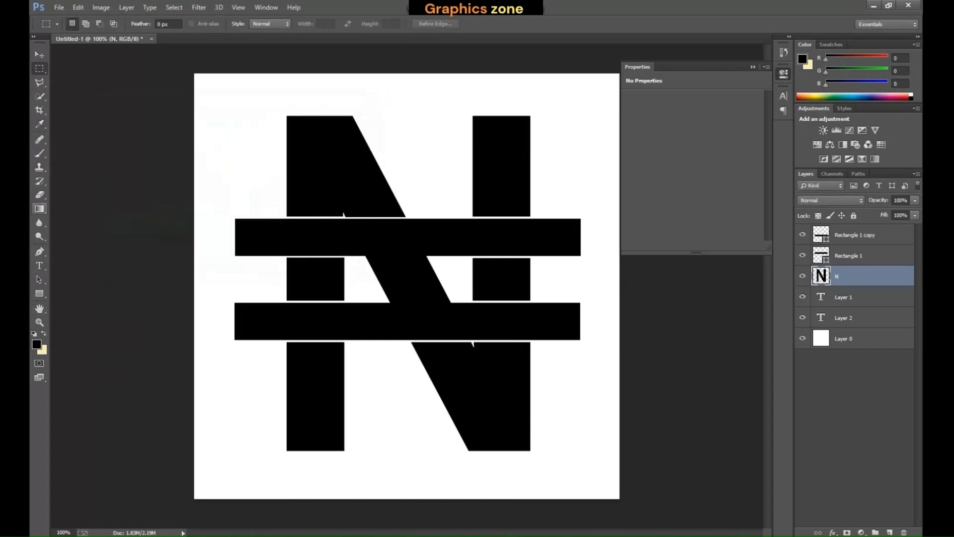
- Draw a black rectangle without stroke, about 198 by 59 px, at the top of the N's right stem
key(u)
mouse_move(472, 116)
mouse_down()
mouse_move(594, 144)
mouse_move(578, 147)
mouse_up()
click(632, 131)
click(640, 152)
click(632, 131)
click(661, 152)
click(632, 131)
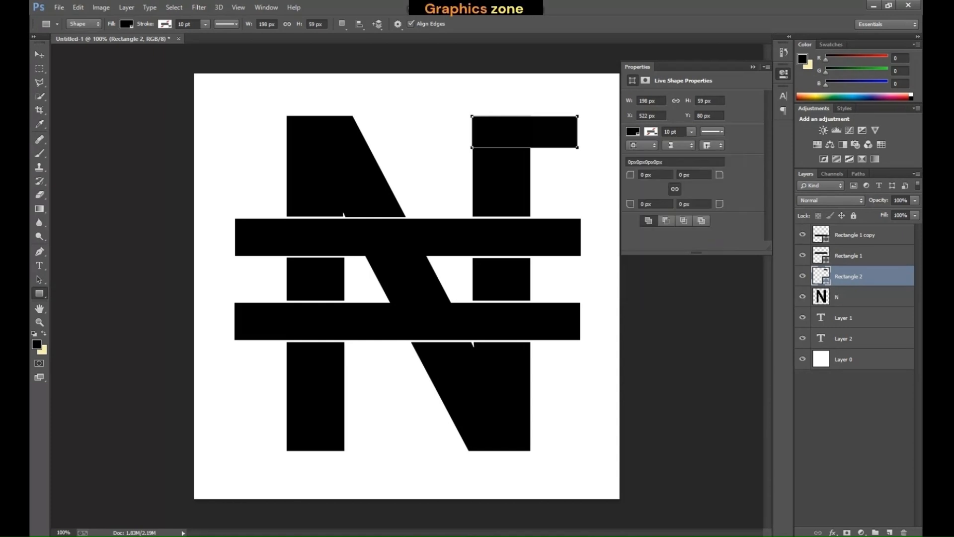
key(Return)
- Centre the small rectangle on the right stem with a height of 70 px and place a copy at the left stem's base
key(v)
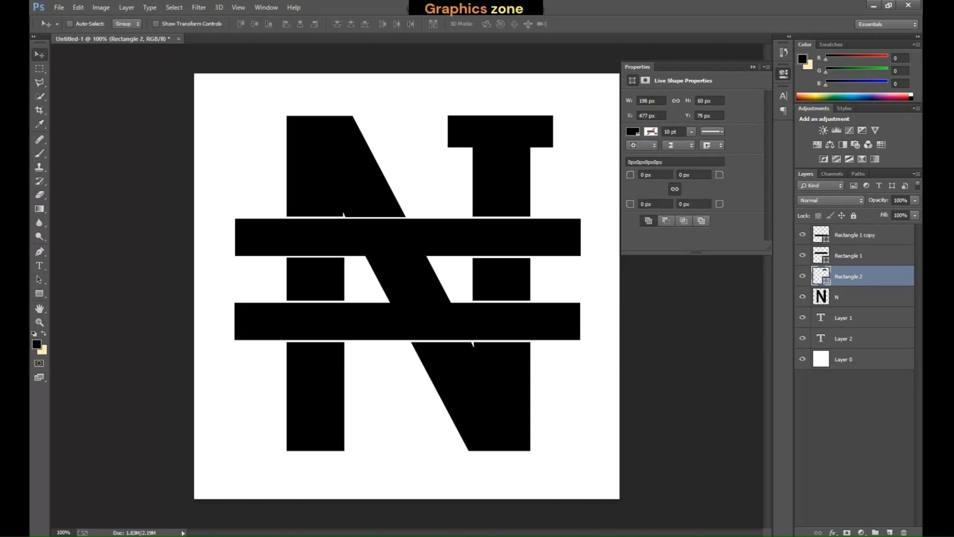
text(u)
text(70)
key(Return)
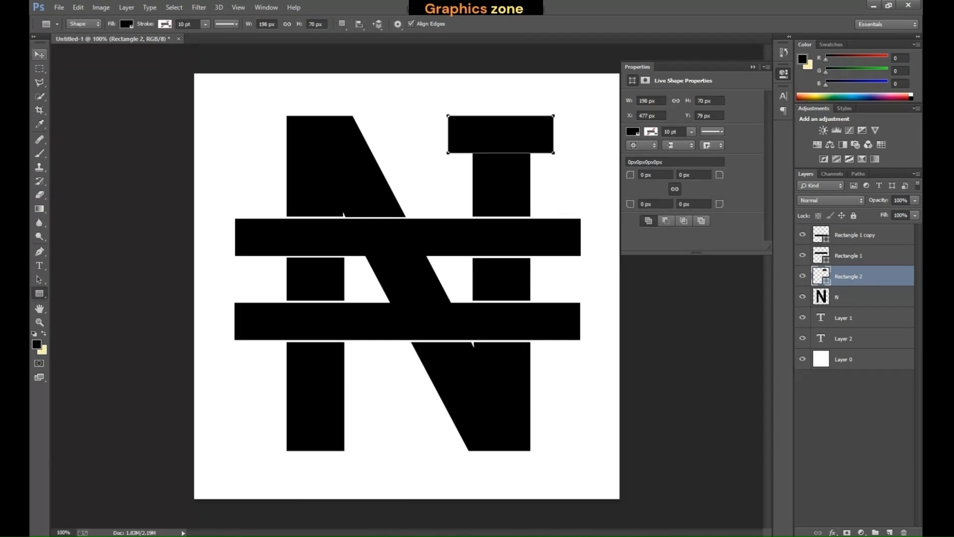
key(v)
drag(520, 139, 330, 437)
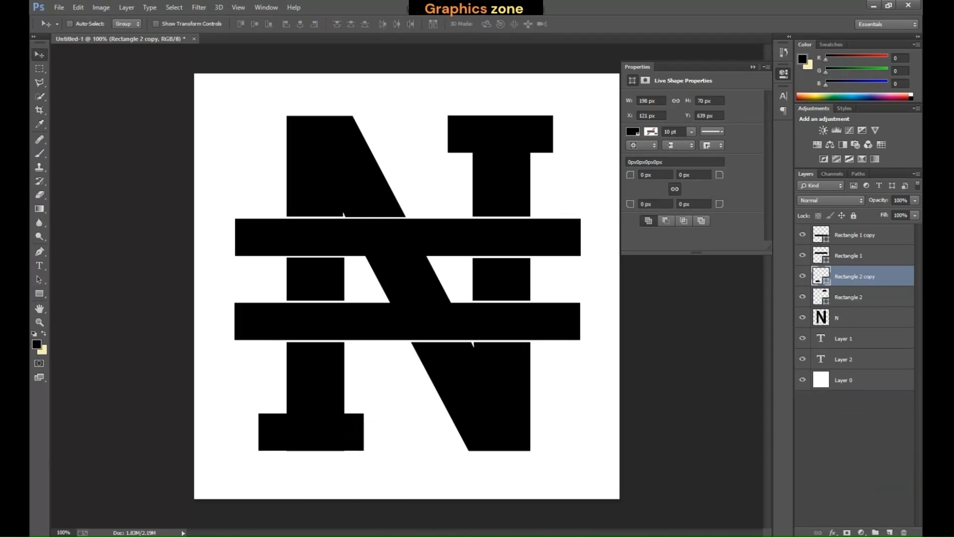
- Cut thin gaps in the N layer below the upper serif and above the lower serif
key(m)
drag(343, 215, 345, 216)
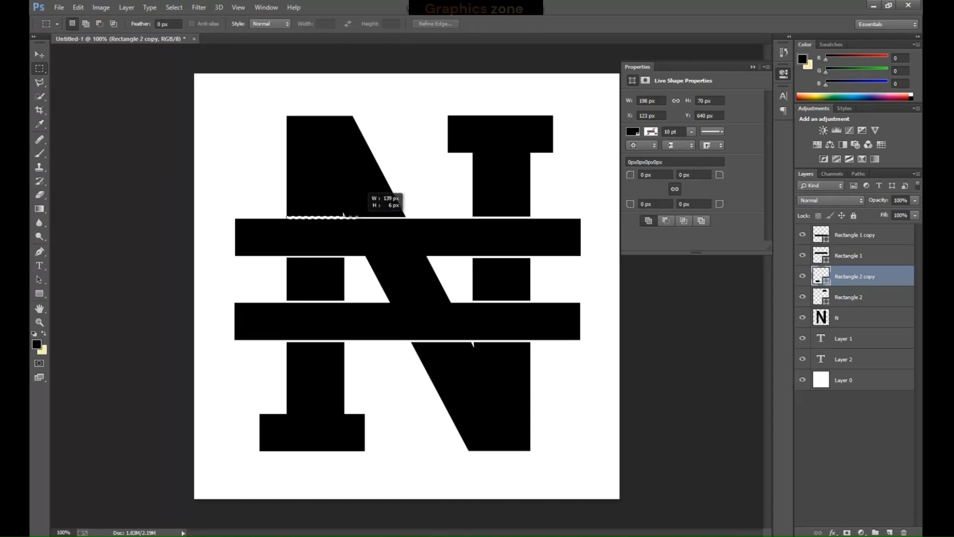
drag(466, 151, 542, 154)
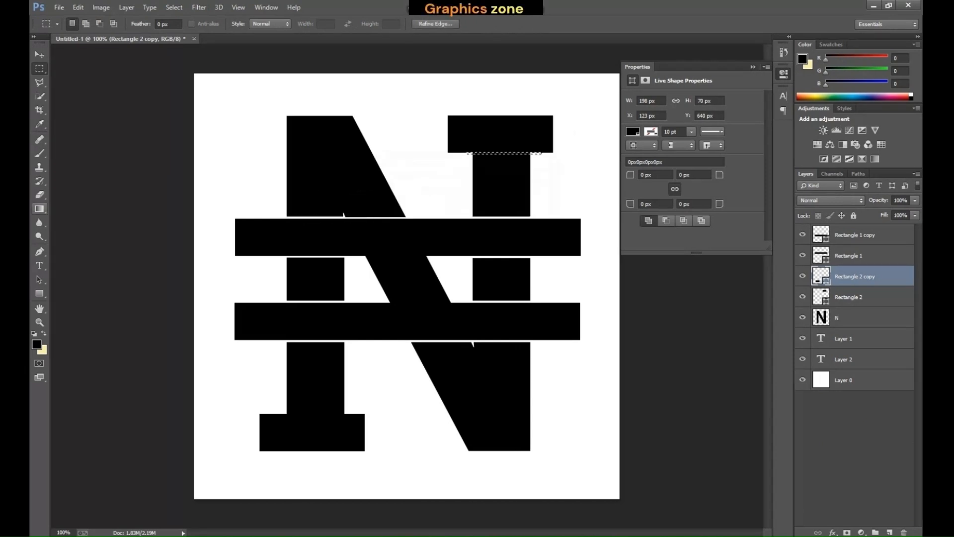
key(e)
key(m)
click(864, 317)
drag(282, 411, 357, 413)
key(ctrl+d)
- Save the symbol as Untitled-1 in another file format in the New folder directory
key(ctrl+s)
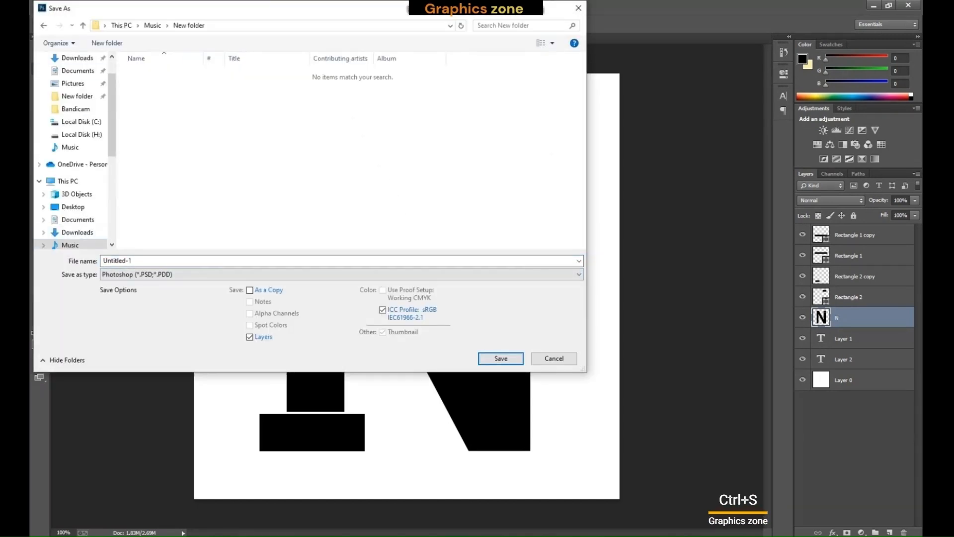
click(579, 274)
click(149, 356)
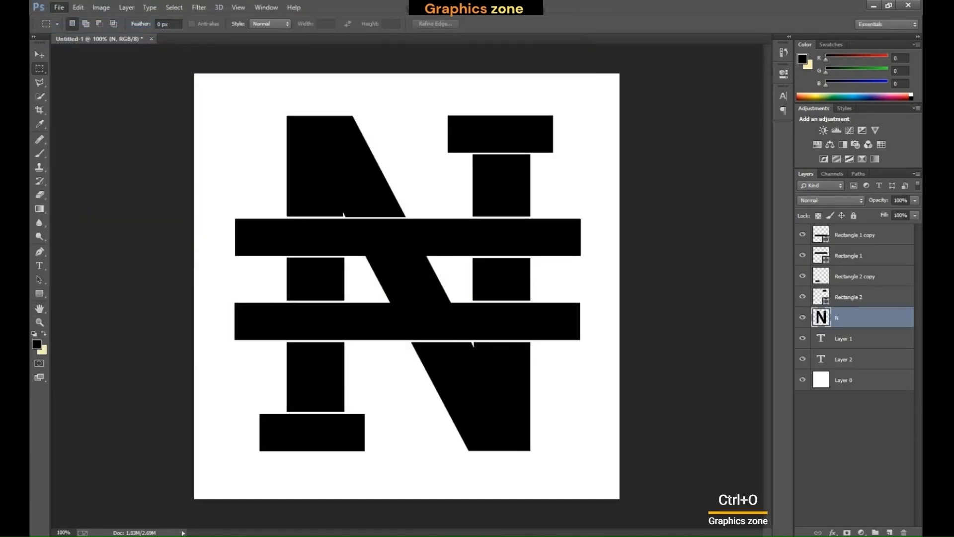
key(ctrl+o)
click(155, 89)
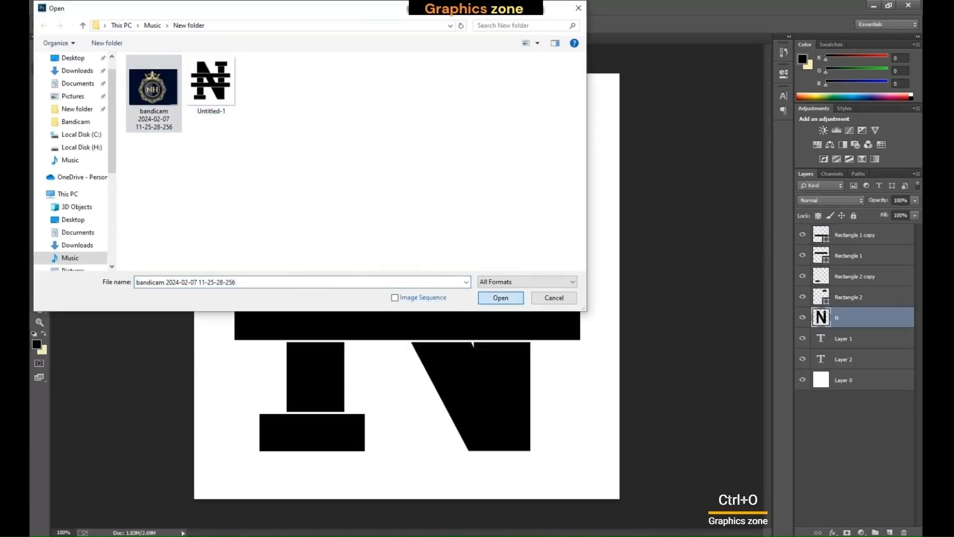
click(500, 296)
- Convert the logo image's background into a regular layer and duplicate it
drag(298, 43, 258, 39)
double_click(852, 233)
key(ctrl+j)
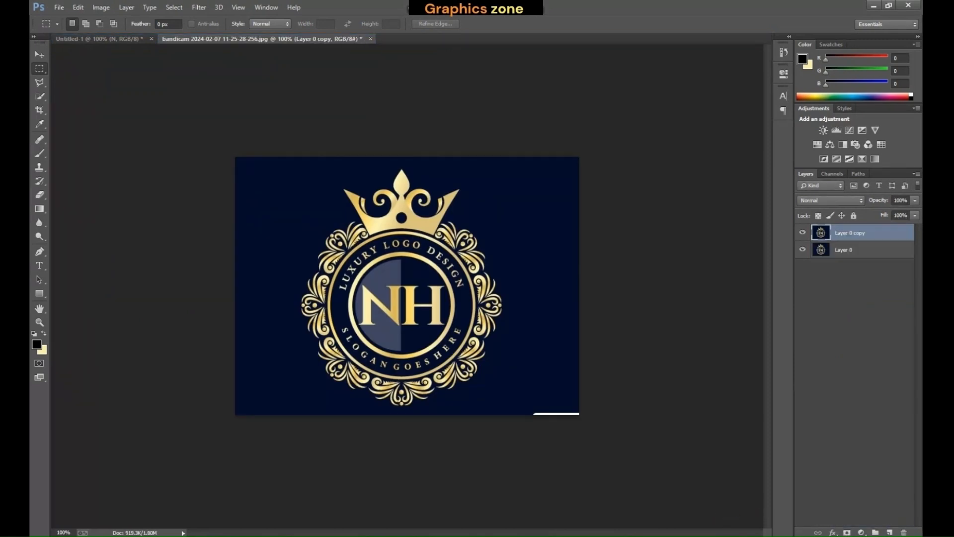
- Sample the logo's dark navy (#020d2b) as the foreground colour
click(37, 344)
click(422, 274)
click(343, 115)
- Paint over the NH monogram in the inner circle with a 177 px brush
click(39, 153)
right_click(387, 283)
key(Return)
click(399, 305)
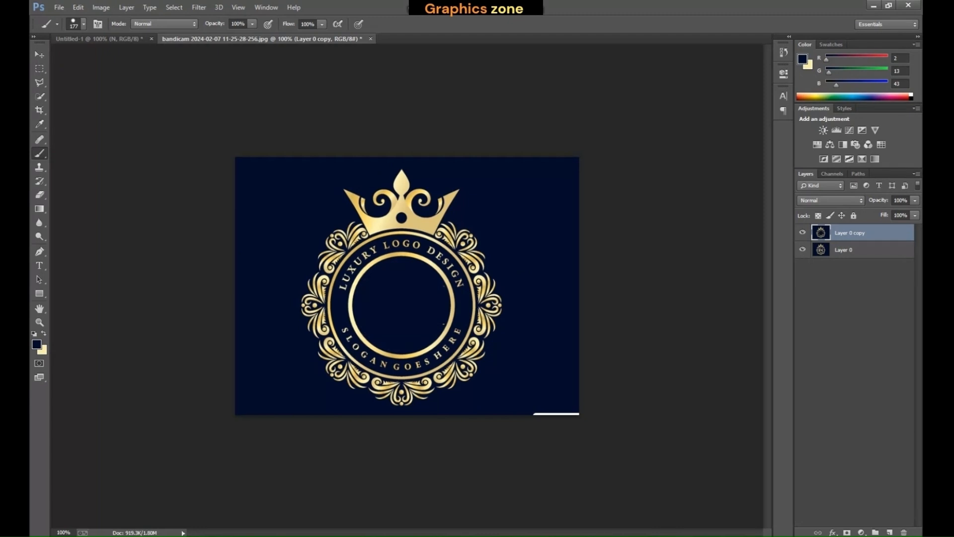
- Paint out the curved title and slogan text around the ring with a 20 px hard brush
right_click(410, 292)
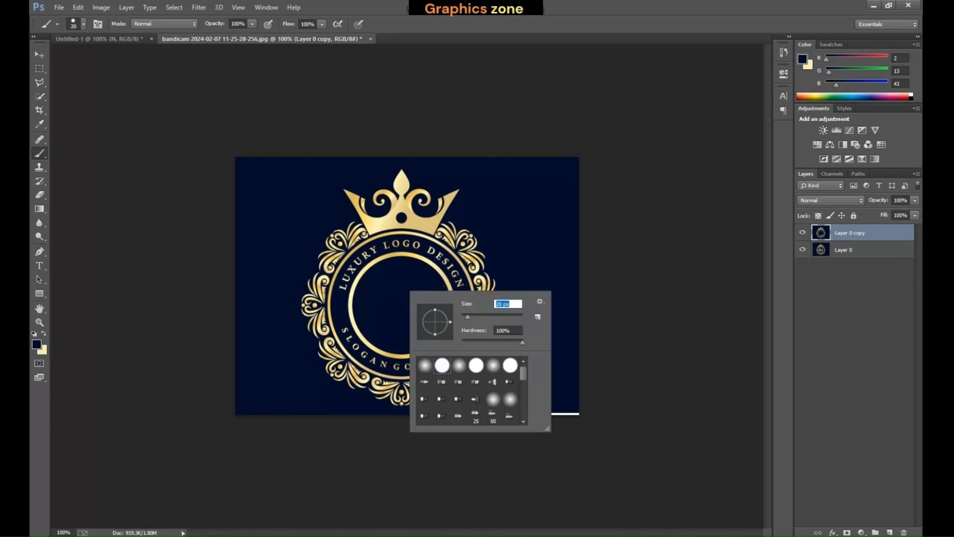
key(Return)
drag(343, 288, 346, 277)
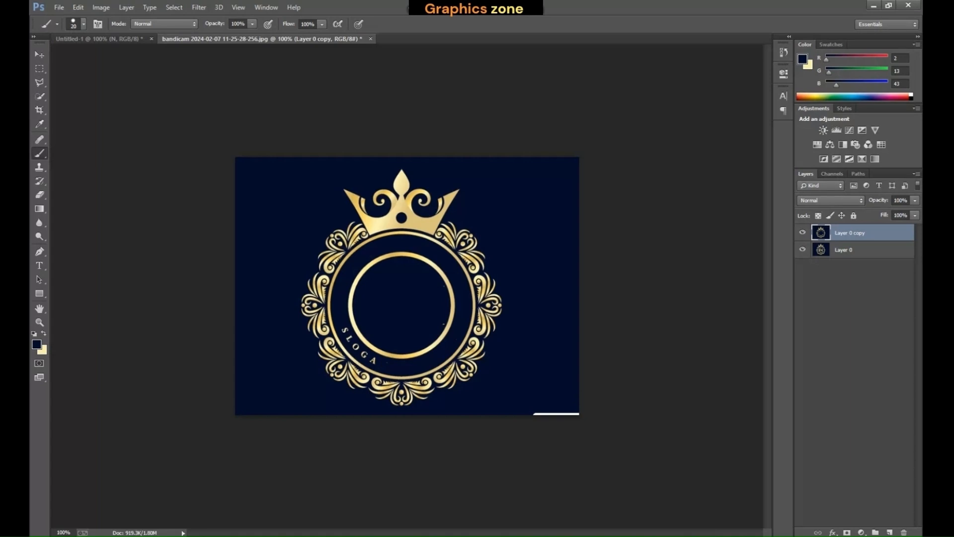
click(345, 329)
- Add the barred N symbol to the logo image and scale it down to fit inside the inner circle
right_click(839, 535)
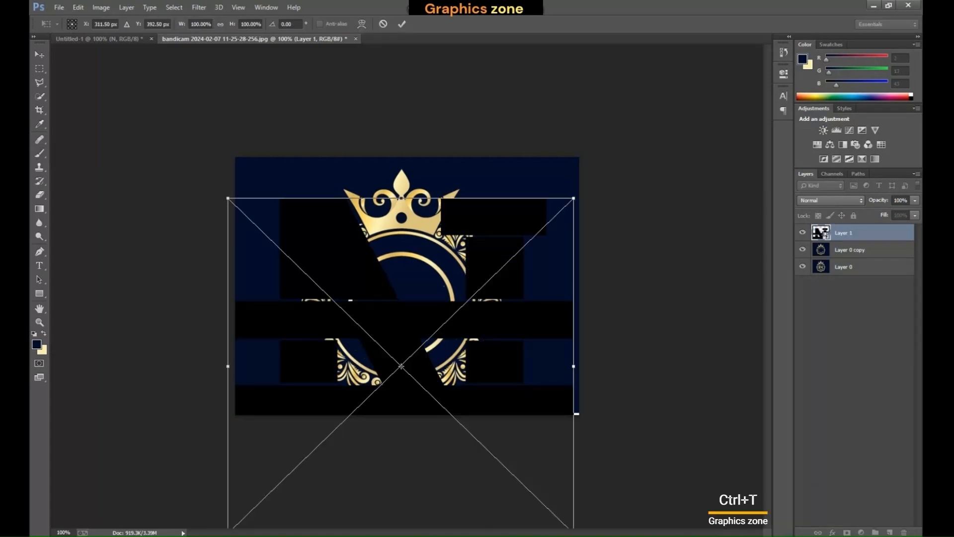
drag(402, 198, 404, 411)
drag(229, 472, 362, 302)
drag(489, 293, 425, 293)
drag(373, 232, 372, 272)
mouse_move(425, 313)
mouse_down()
mouse_move(396, 312)
mouse_move(415, 312)
mouse_up()
drag(400, 264, 400, 273)
drag(416, 306, 417, 298)
click(402, 24)
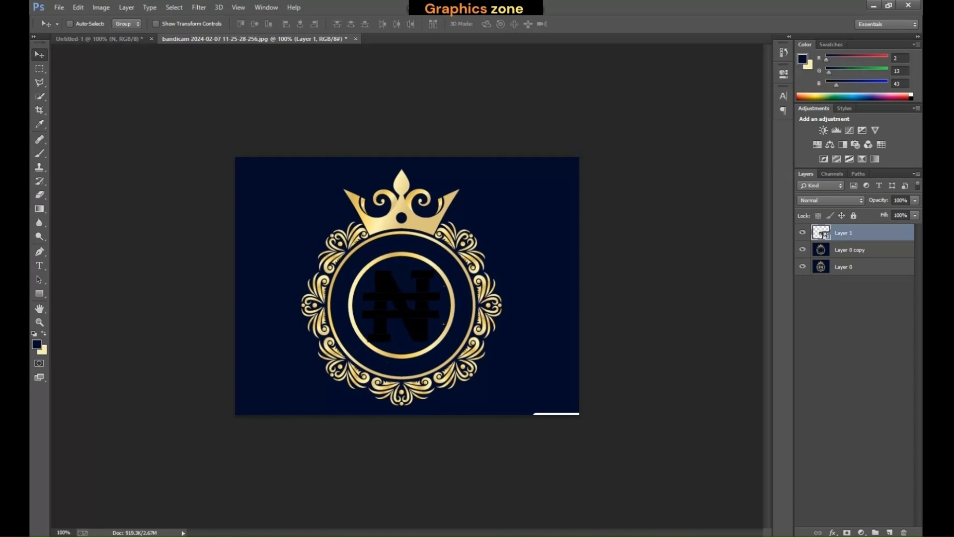
- Fine-tune the barred N's height and width within the inner circle
key(ctrl+t)
drag(401, 270, 402, 265)
drag(362, 303, 368, 303)
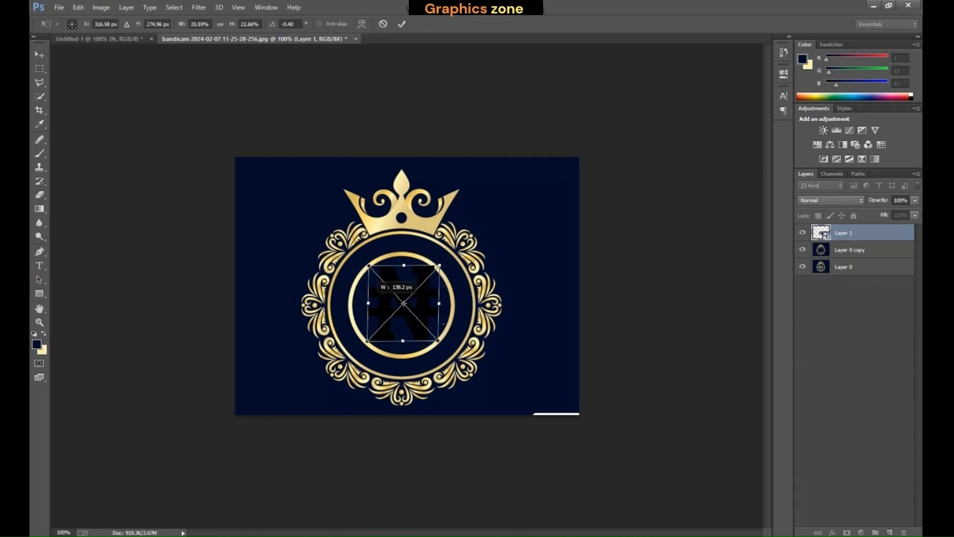
key(Return)
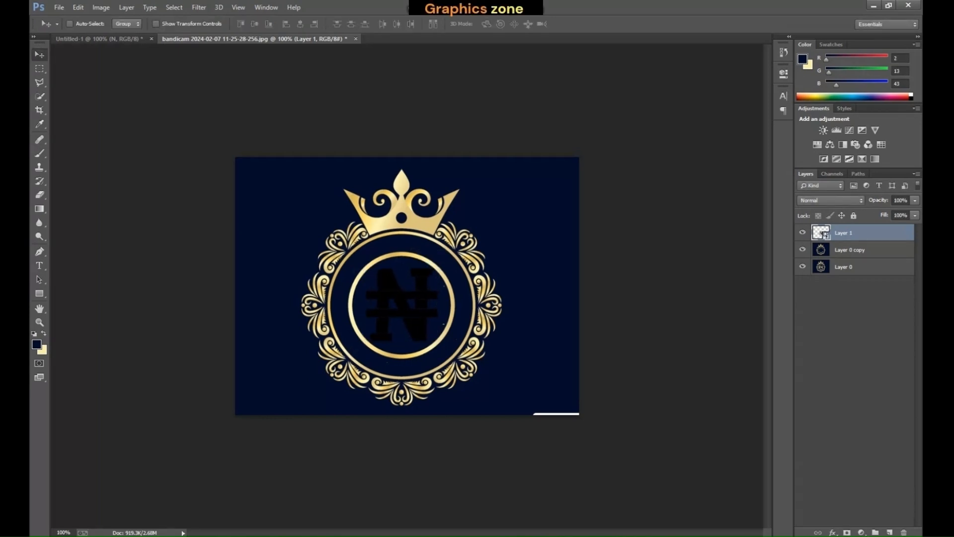
- Sample pale yellow tones from the crown for the foreground and background colours
click(37, 344)
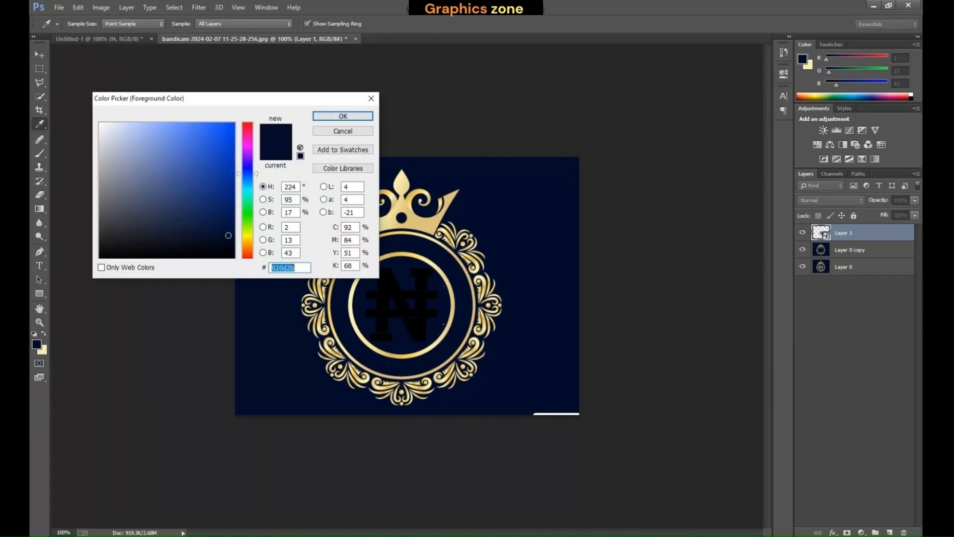
click(399, 186)
key(Return)
click(43, 350)
click(399, 187)
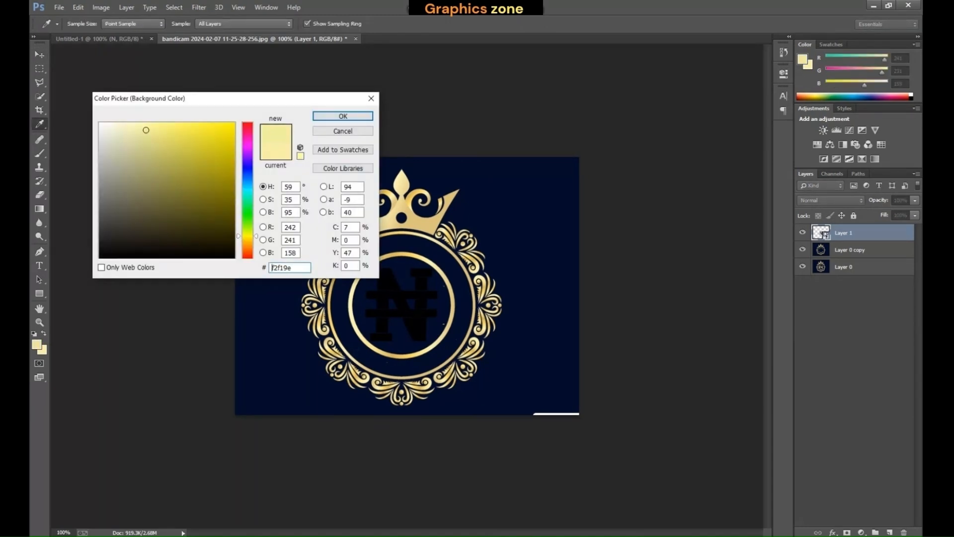
click(343, 116)
click(43, 350)
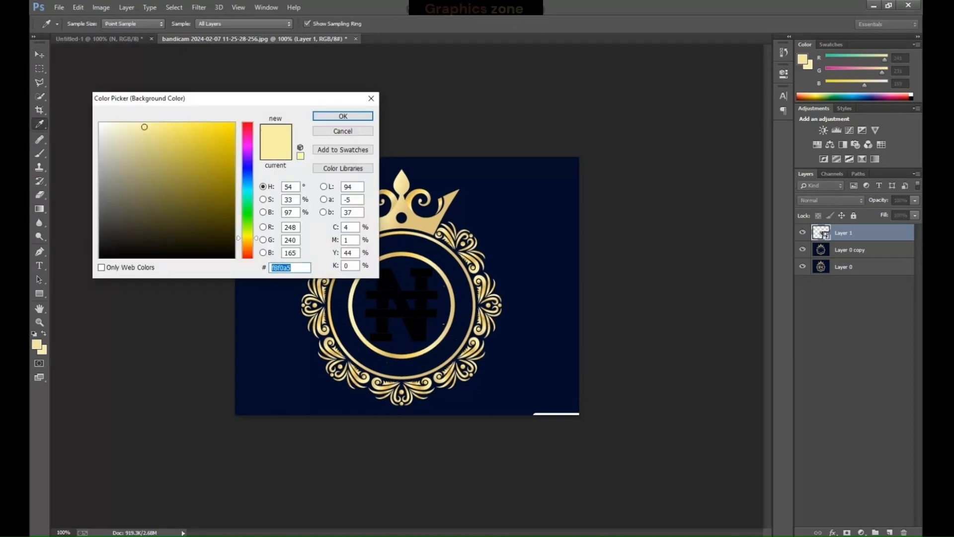
key(Return)
- Sample the crown for a pale yellow foreground (RGB 246, 247, 179) and a gold background (#e8c176)
click(37, 344)
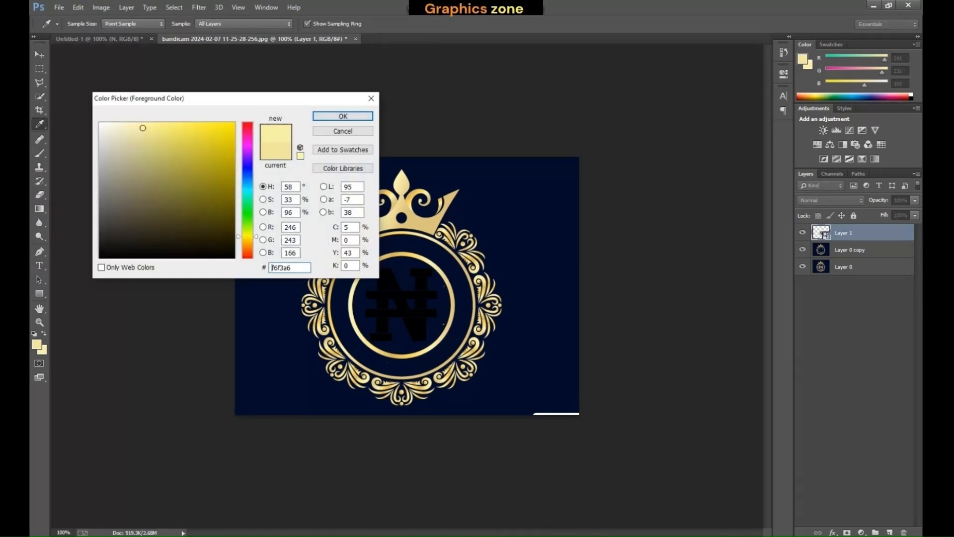
click(342, 116)
click(42, 350)
click(403, 187)
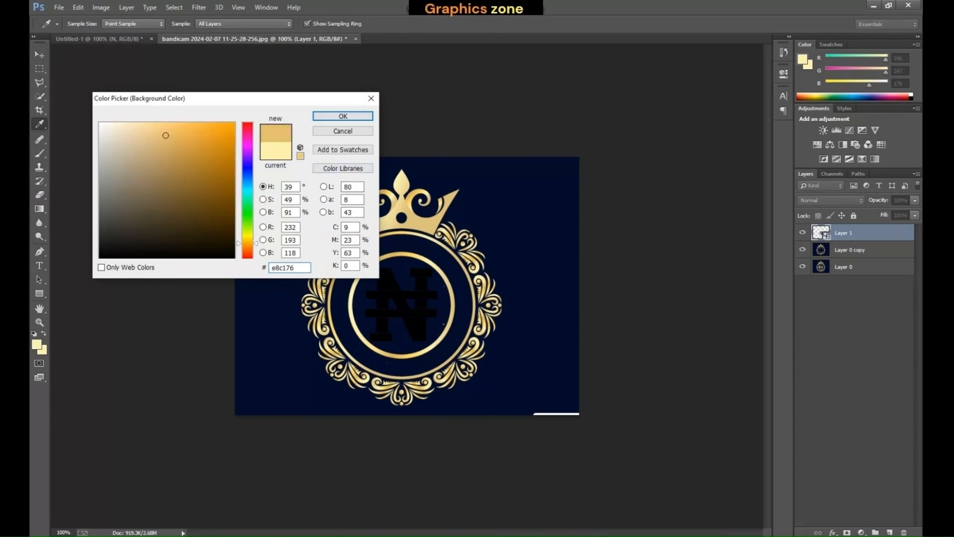
key(Return)
- Create a new layer and fill it with a horizontal linear gradient from pale yellow to gold
key(v)
key(g)
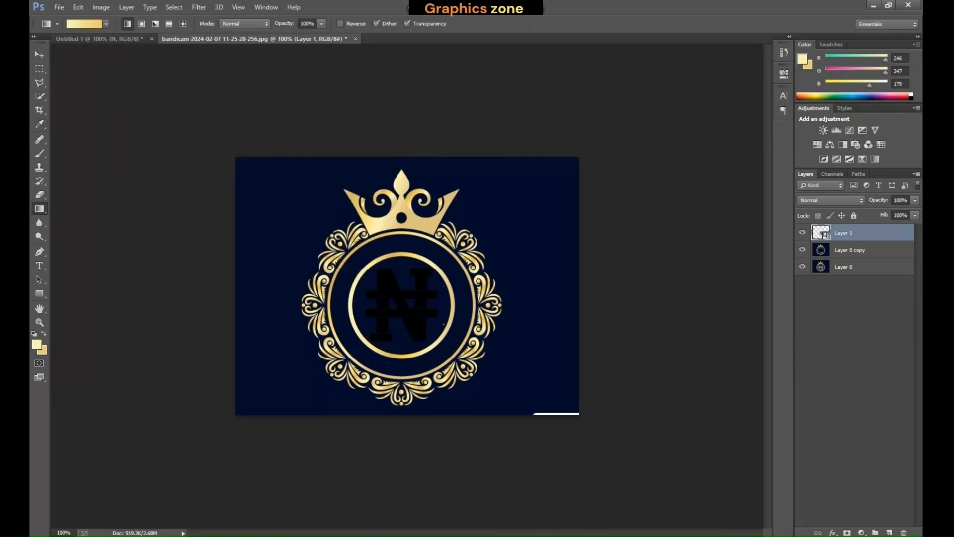
click(889, 532)
drag(185, 257, 631, 259)
- Distort the gradient layer into a slanted panel covering the barred N and clip it to the symbol
key(ctrl+t)
drag(235, 157, 365, 267)
drag(235, 414, 347, 341)
drag(579, 415, 432, 343)
drag(579, 157, 450, 264)
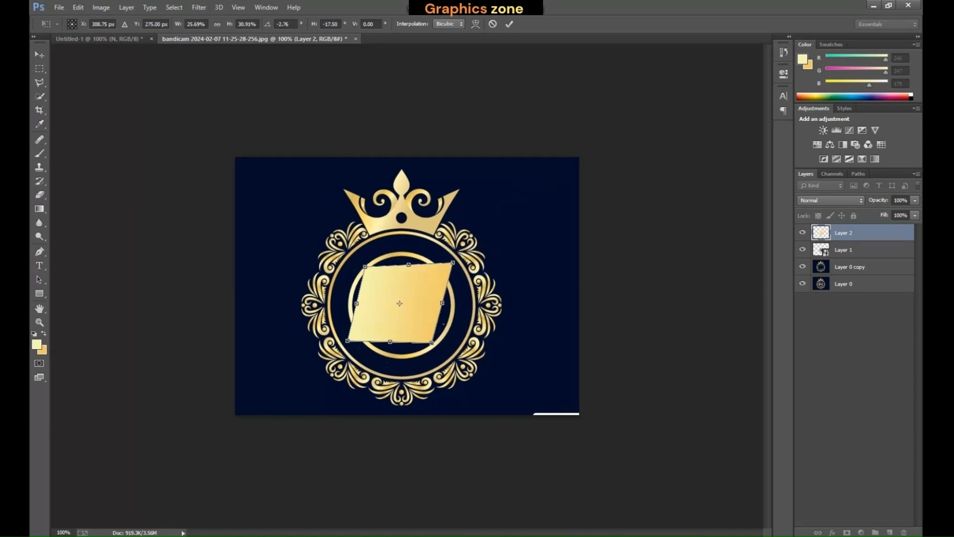
drag(442, 302, 455, 305)
key(Return)
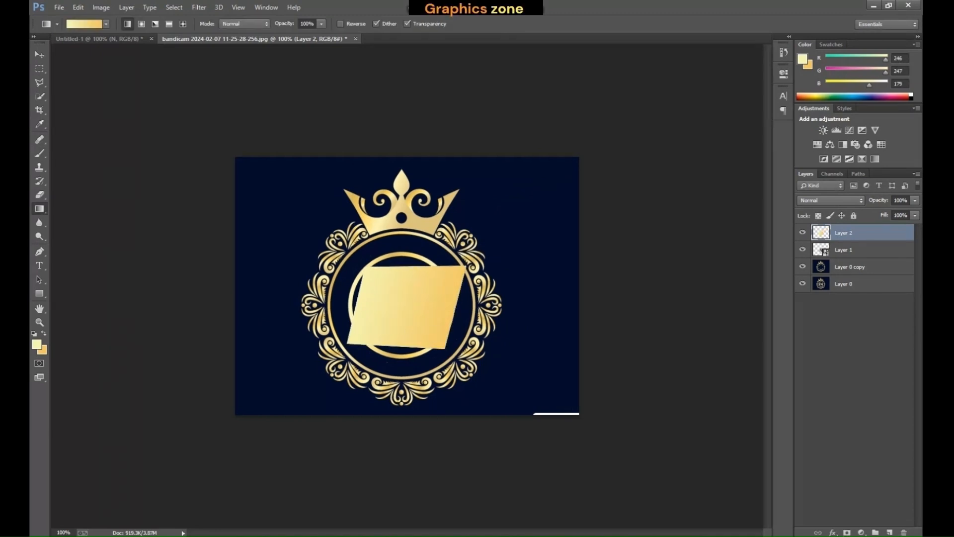
key(ctrl+alt+g)
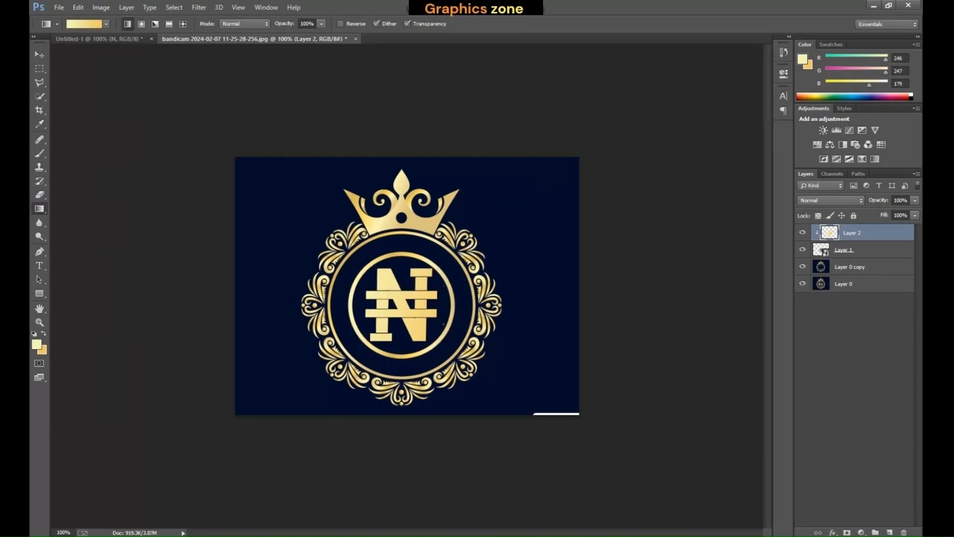
- Set the Type tool's font to Impact and create a new layer at the bottom of the stack
key(t)
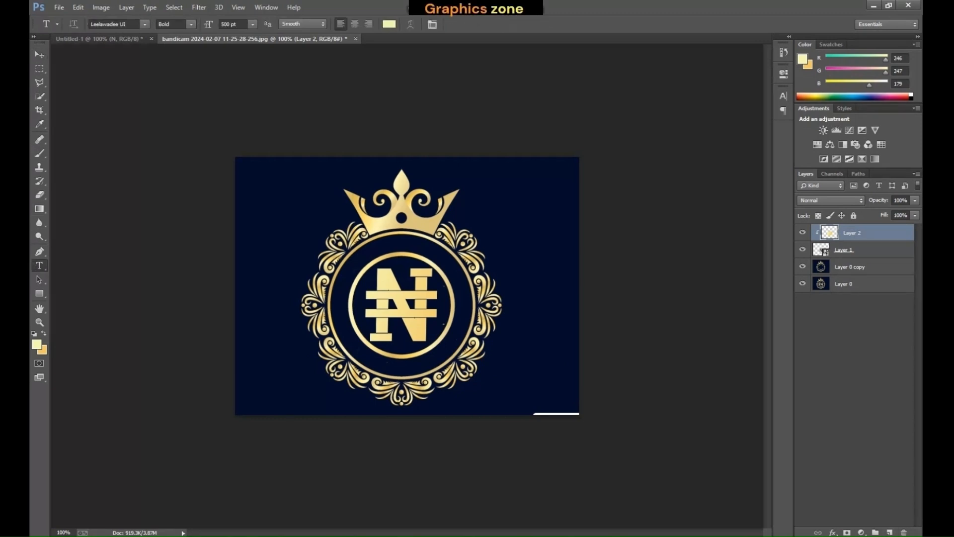
click(862, 387)
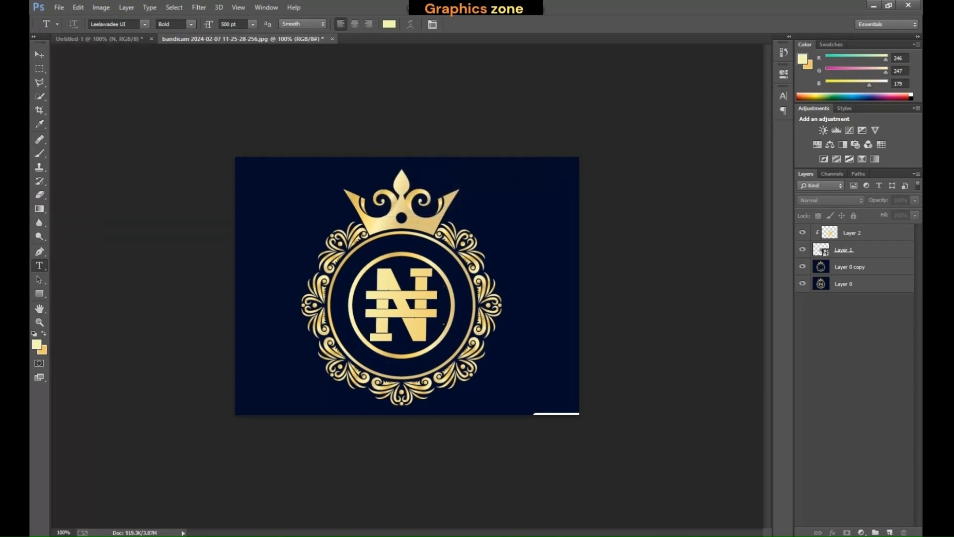
click(40, 266)
click(145, 23)
drag(264, 281, 264, 91)
click(117, 218)
ctrl+click(401, 279)
click(469, 207)
ctrl+click(889, 532)
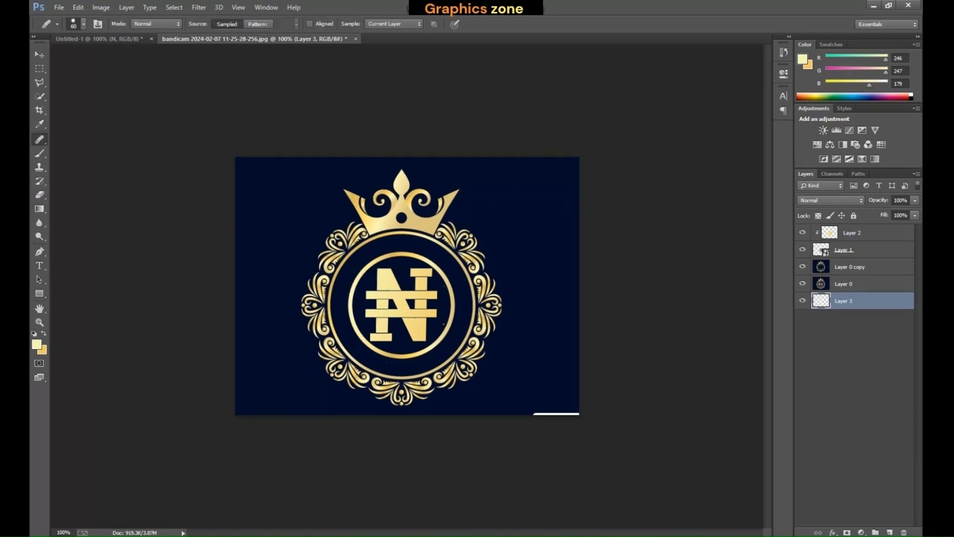
- Paste the person's full name as 60 pt text over the symbol
click(365, 287)
click(253, 24)
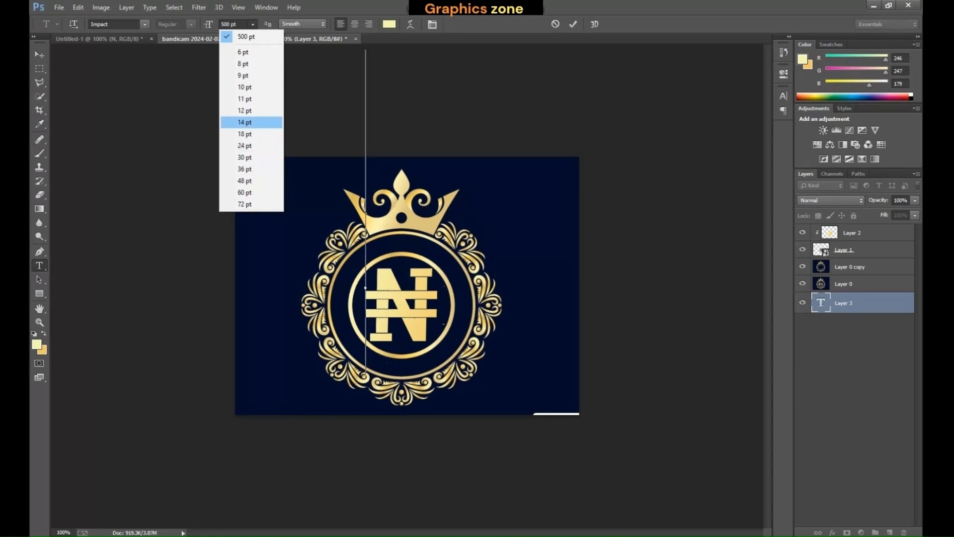
click(244, 192)
key(ctrl+v)
- Colour the name text black (#000000) and move its layer to the top of the stack
key(ctrl+a)
click(37, 344)
click(234, 258)
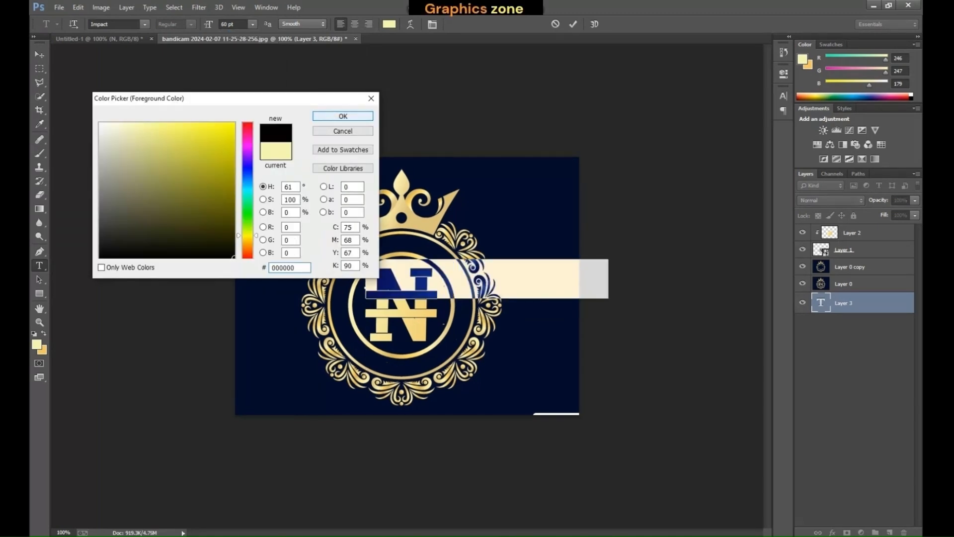
key(Return)
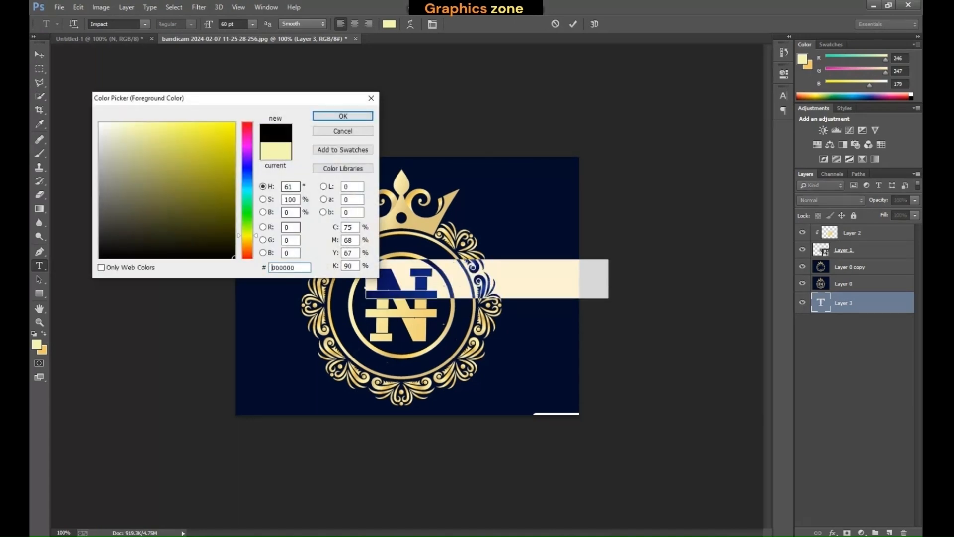
key(Return)
drag(852, 303, 852, 226)
double_click(821, 235)
- Warp the name text with a horizontal Arc style at +100% bend
click(37, 343)
click(410, 23)
click(663, 73)
key(ctrl+a)
click(410, 24)
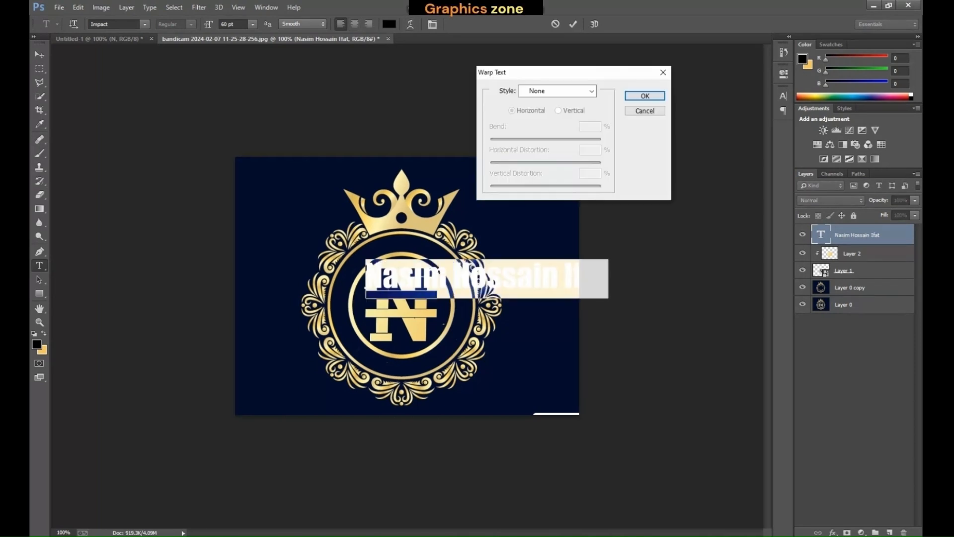
click(556, 91)
click(537, 122)
drag(574, 139, 600, 139)
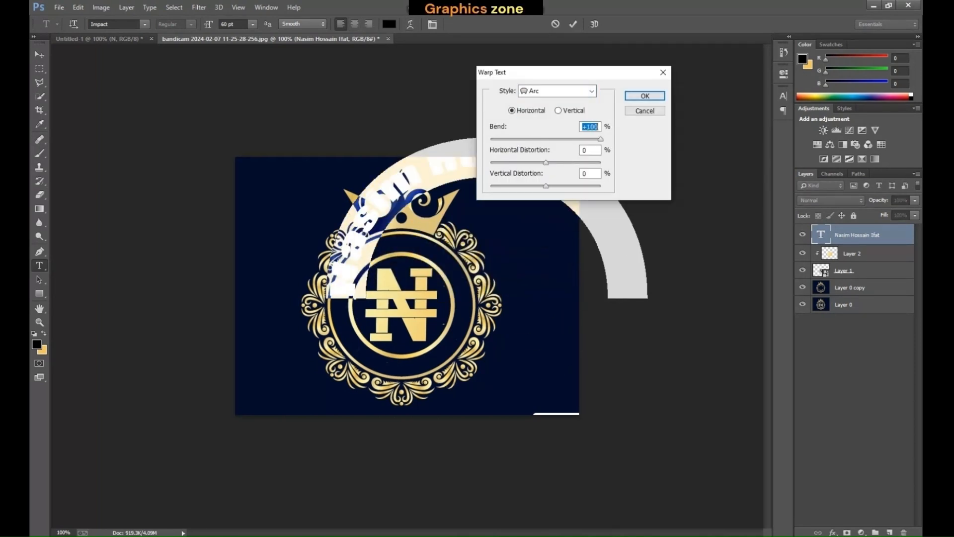
click(645, 96)
- Scale the arched name to about 44% width and 50% height and fit it in the upper band between the two circles
click(40, 54)
drag(380, 213, 311, 268)
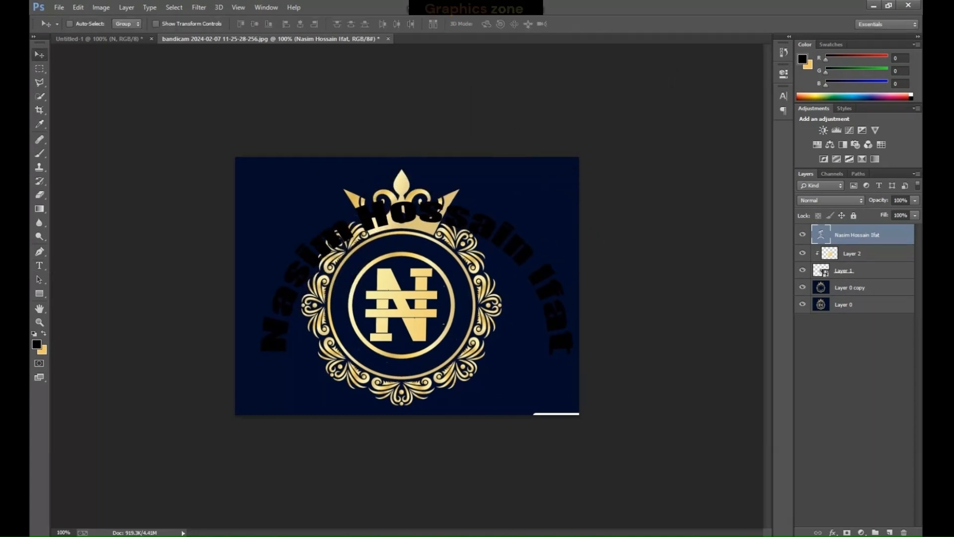
key(ctrl+t)
drag(577, 247, 474, 247)
drag(257, 246, 328, 247)
drag(402, 139, 401, 246)
drag(414, 280, 424, 220)
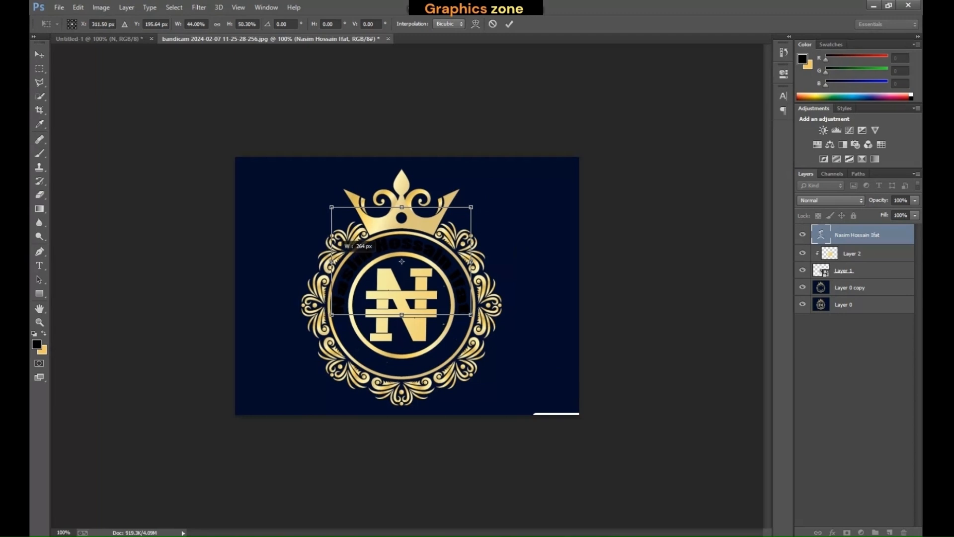
key(Return)
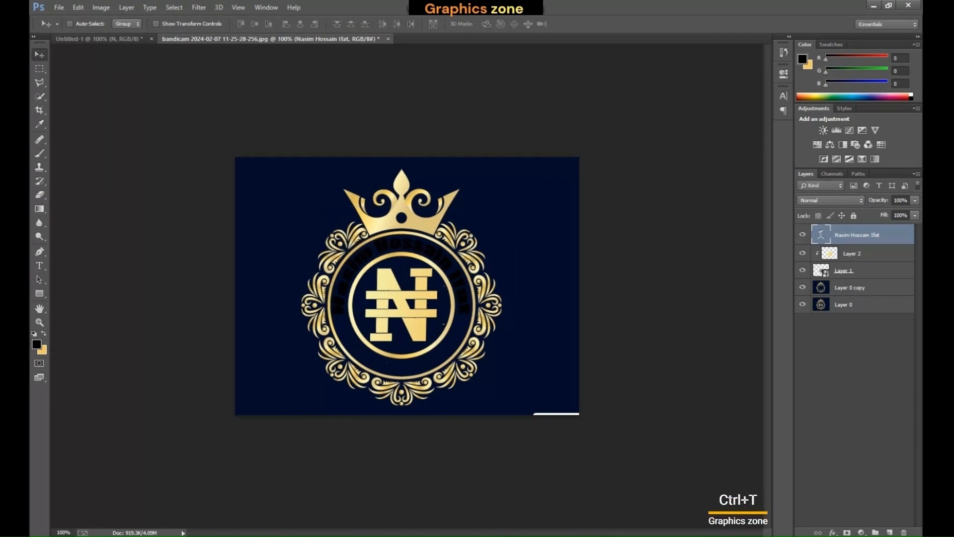
- Duplicate the gradient layer, placing the copy above the name text layer and over the name
drag(862, 254, 889, 532)
drag(862, 254, 862, 226)
drag(410, 308, 501, 270)
- Enlarge the gradient copy to cover the whole arched name and clip it to the text
key(ctrl+t)
drag(341, 310, 326, 316)
drag(412, 261, 410, 273)
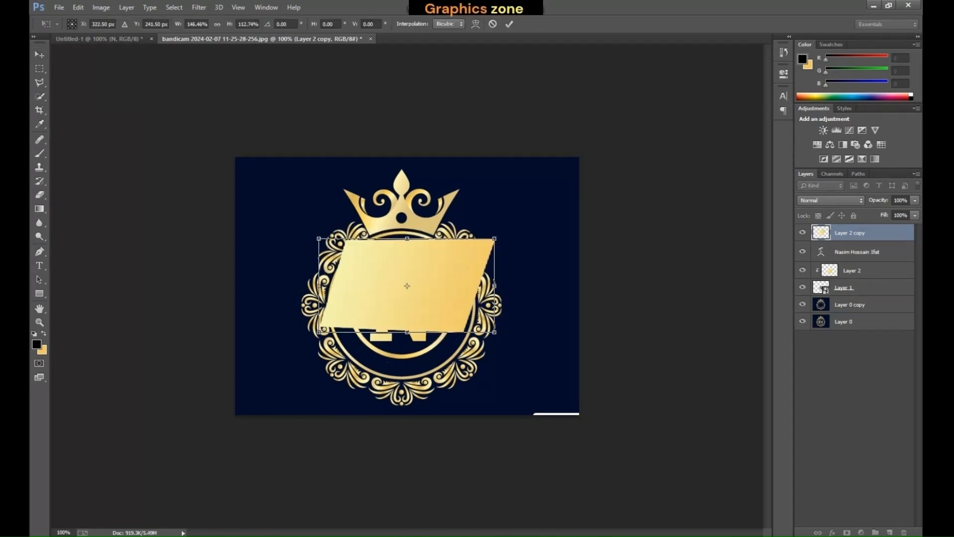
key(Return)
key(ctrl+alt+g)
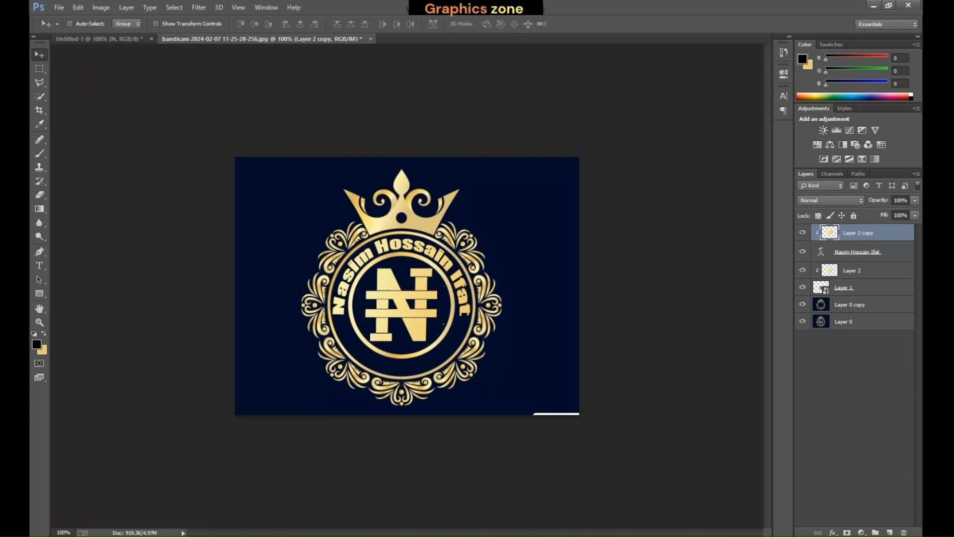
- Add the text "A Brand" and warp it with a horizontal Arc style at -100% bend
click(354, 293)
text(A Brand)
key(ctrl+a)
click(410, 24)
click(557, 91)
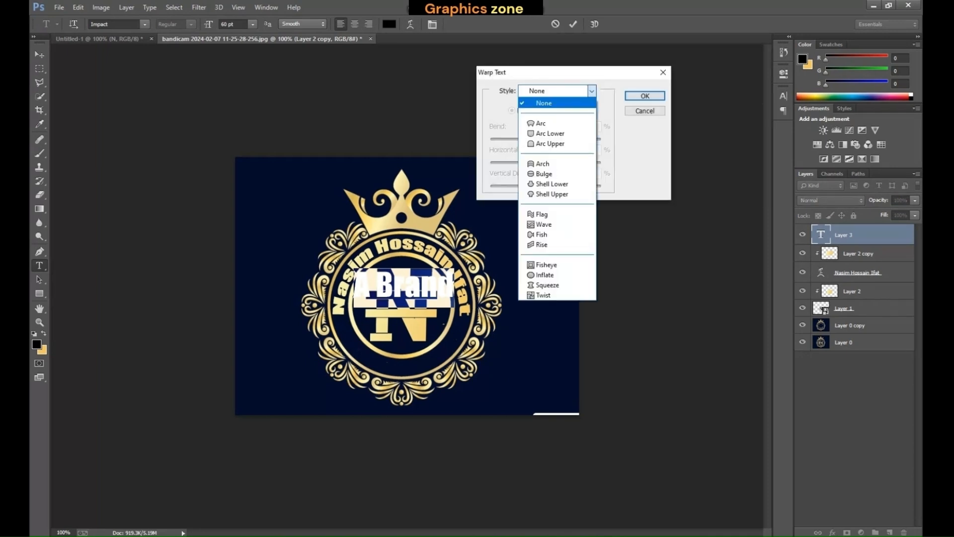
click(540, 120)
drag(573, 139, 491, 139)
key(Return)
- Scale and position the curved "A Brand" text to fit the lower band between the two circles
click(40, 54)
drag(404, 328, 398, 365)
key(ctrl+t)
drag(310, 364, 355, 364)
drag(380, 364, 361, 365)
drag(467, 367, 479, 367)
drag(407, 307, 406, 349)
drag(420, 381, 420, 360)
drag(406, 330, 407, 355)
drag(413, 381, 408, 367)
drag(473, 367, 456, 367)
key(t)
key(Return)
- Try replacing the "A Brand" text with "31" in the lower band
double_click(821, 235)
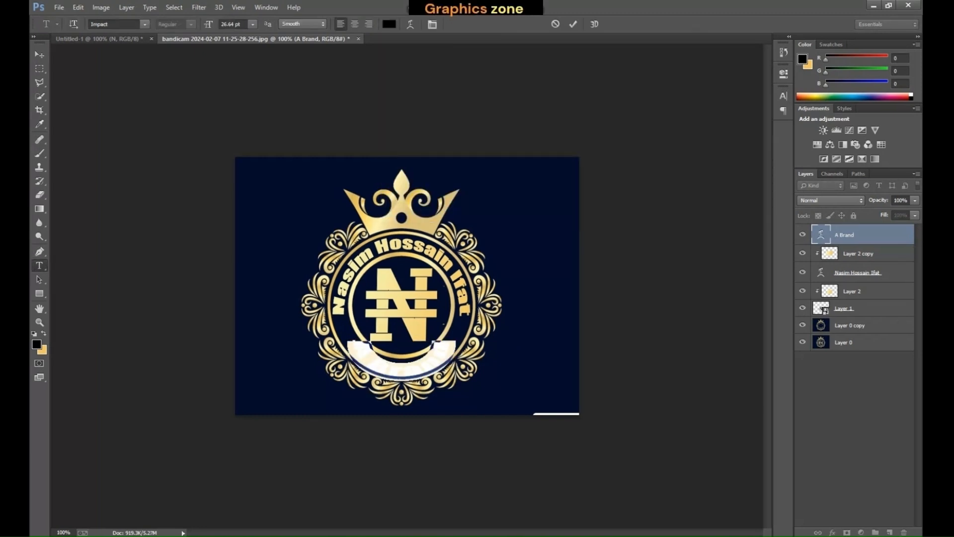
click(410, 23)
key(Return)
text(A B)
click(410, 24)
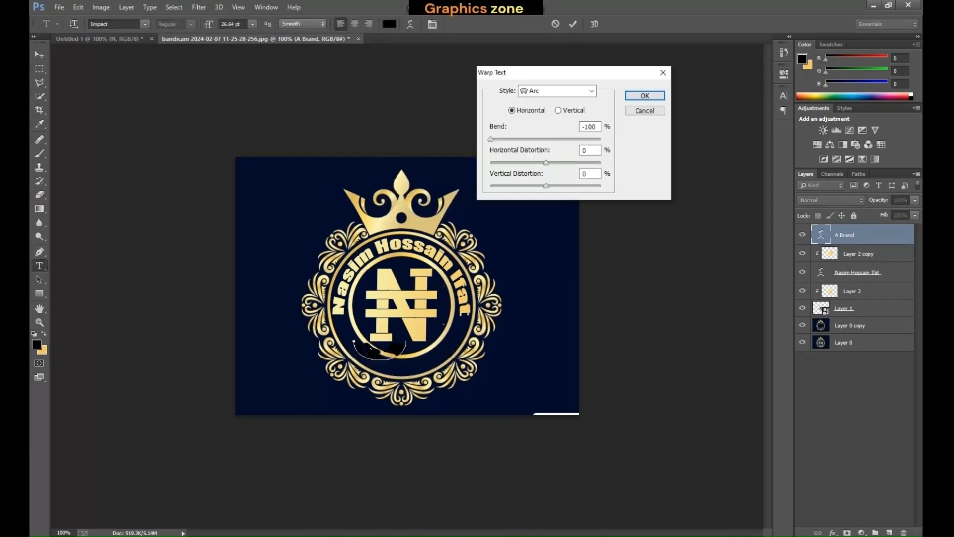
click(644, 95)
click(39, 55)
drag(384, 348, 413, 365)
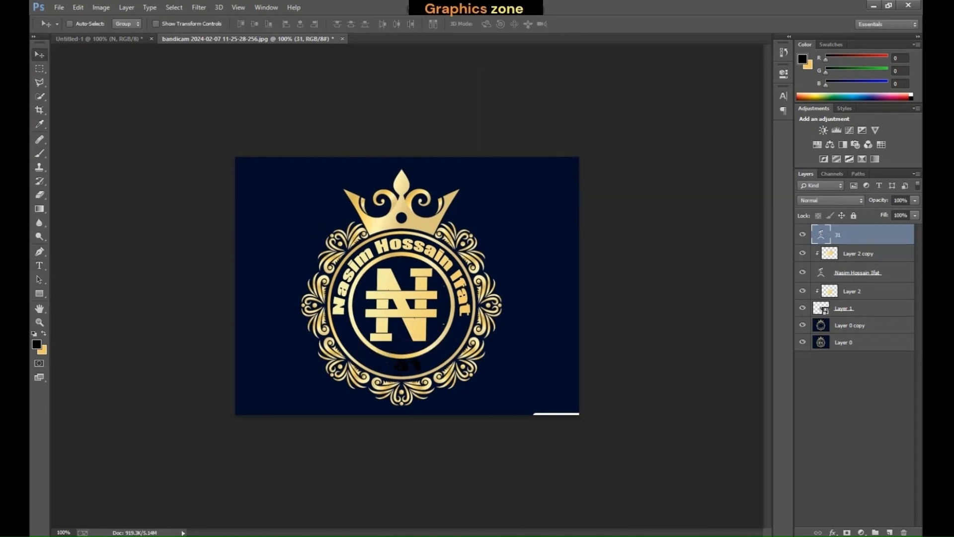
key(t)
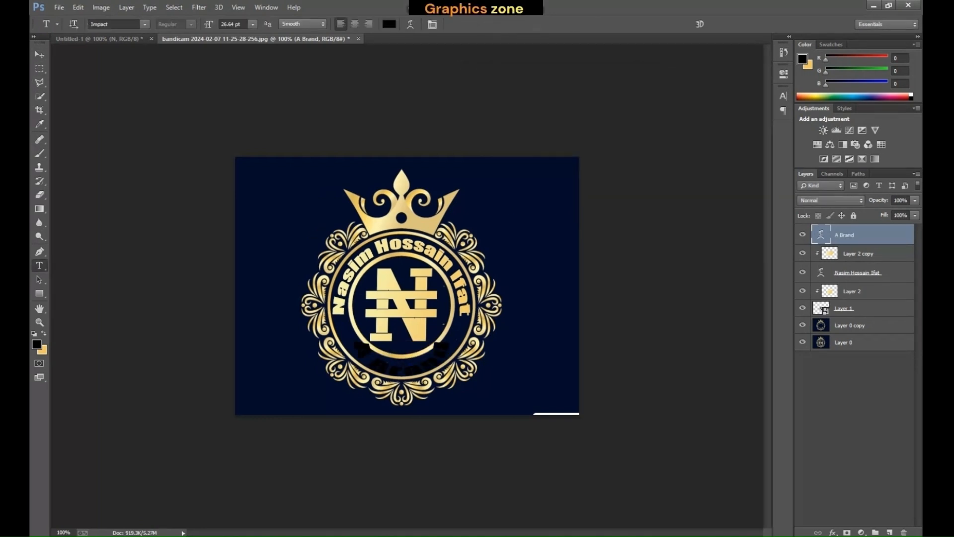
- Nudge the "A Brand" text and reduce its downward arc bend to follow the ring more closely
click(855, 423)
click(858, 235)
click(40, 55)
key(t)
drag(401, 368, 397, 371)
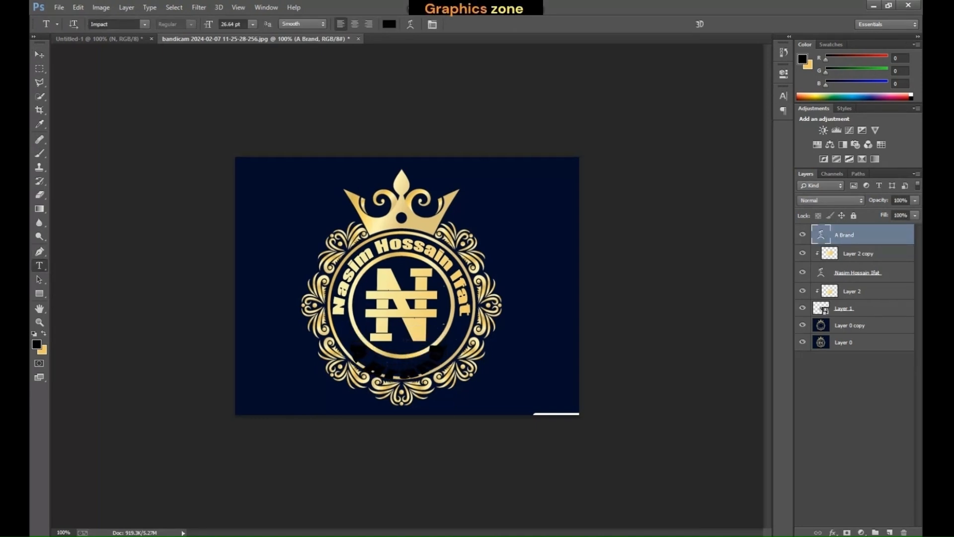
click(410, 24)
mouse_move(499, 139)
mouse_down()
mouse_move(526, 139)
mouse_move(507, 139)
mouse_up()
click(645, 96)
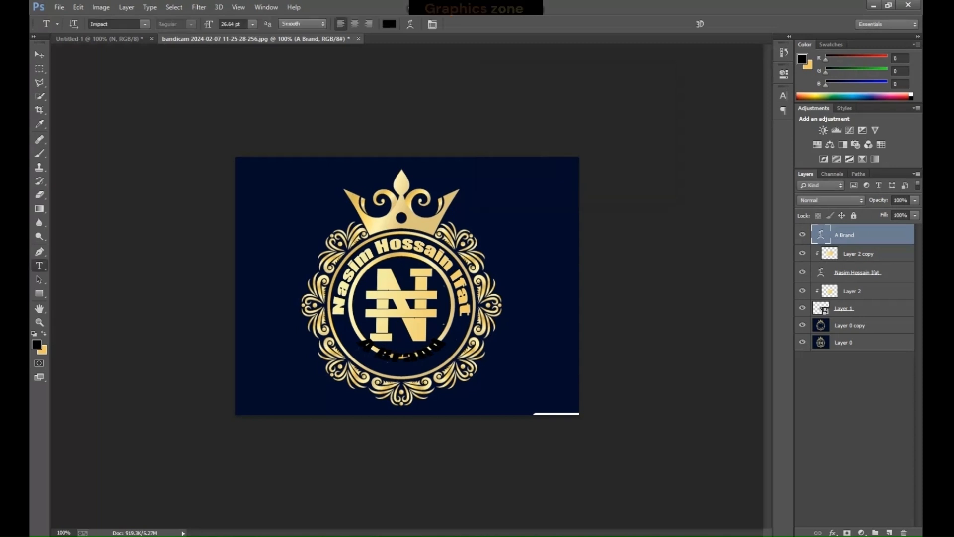
- Move the "A Brand" text down into the lower band and rotate it by -2.55°
drag(414, 353, 436, 359)
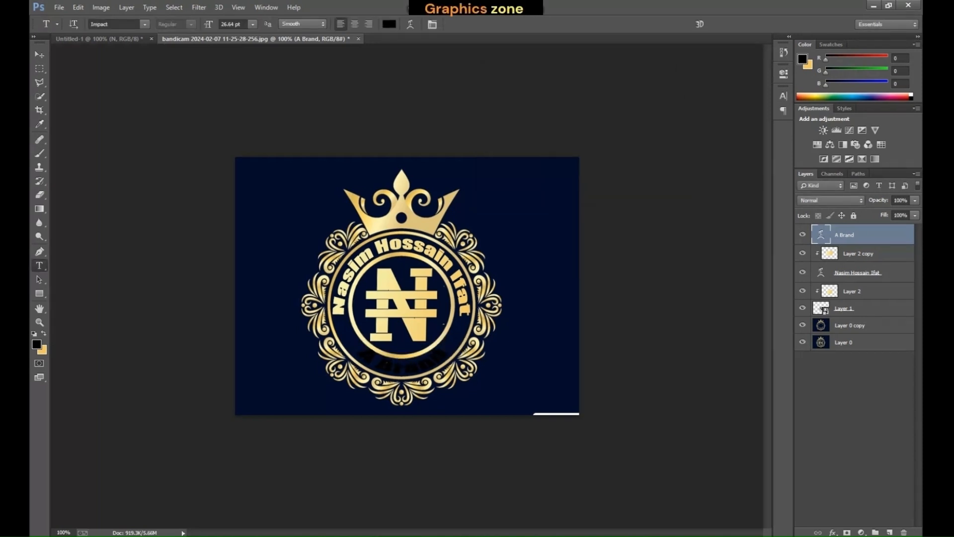
key(ctrl+t)
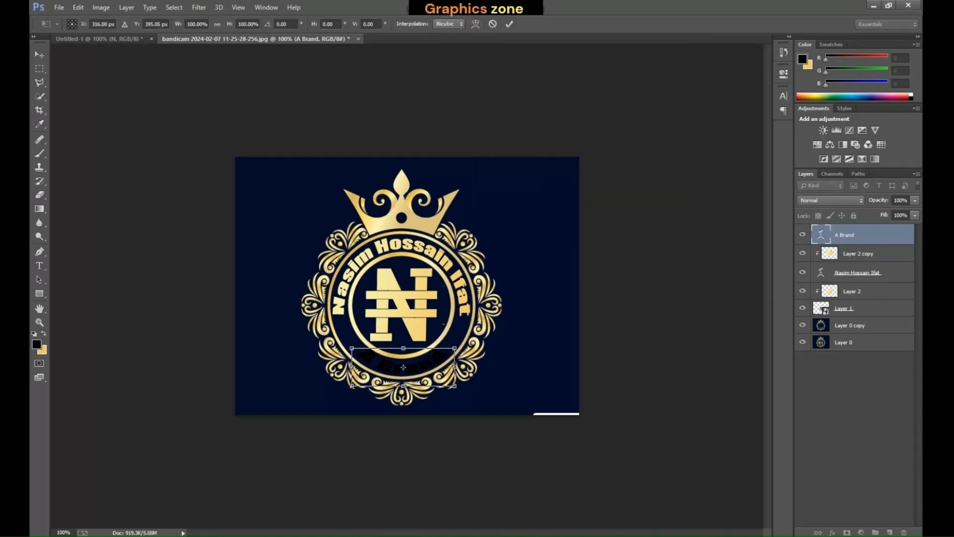
key(Return)
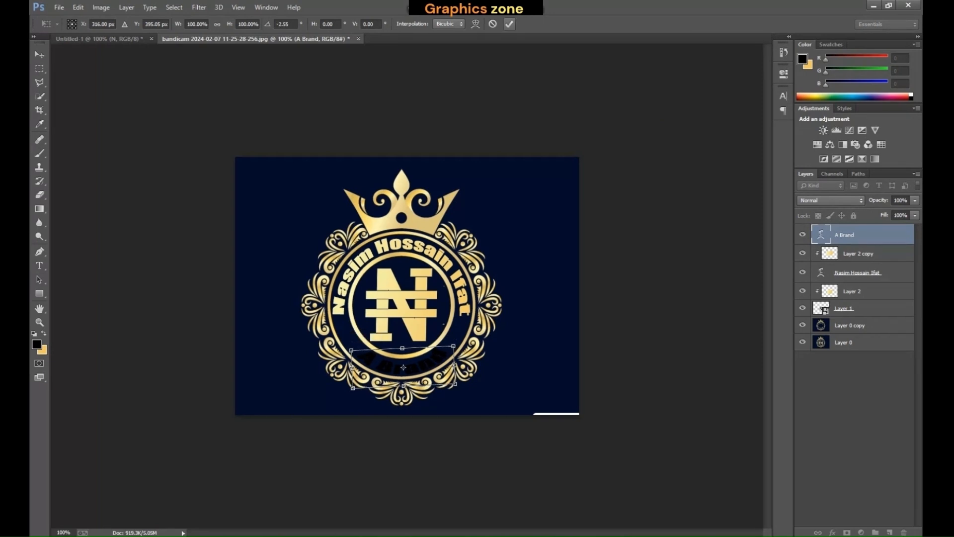
key(t)
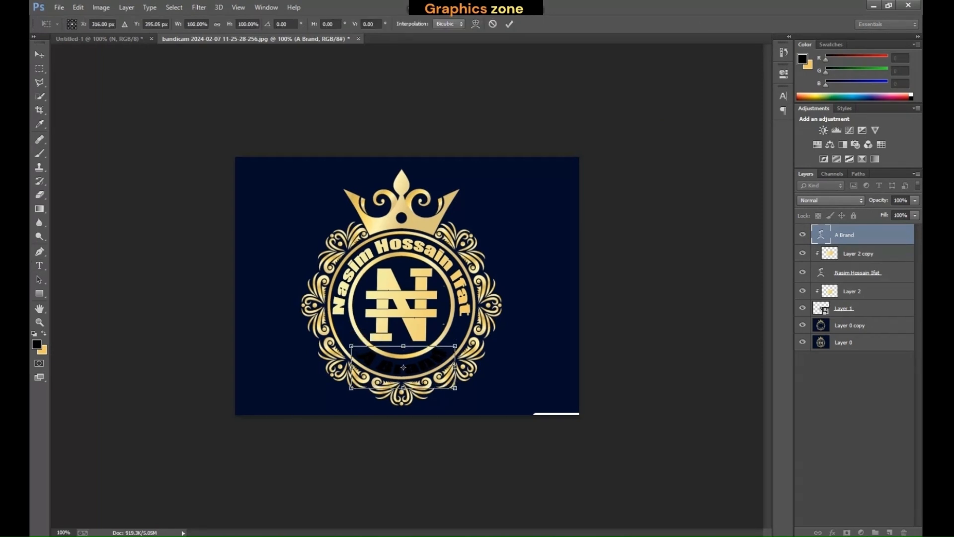
- Scale a copy of the gradient layer over the duplicated "A Brand" text and clip it to the text
key(v)
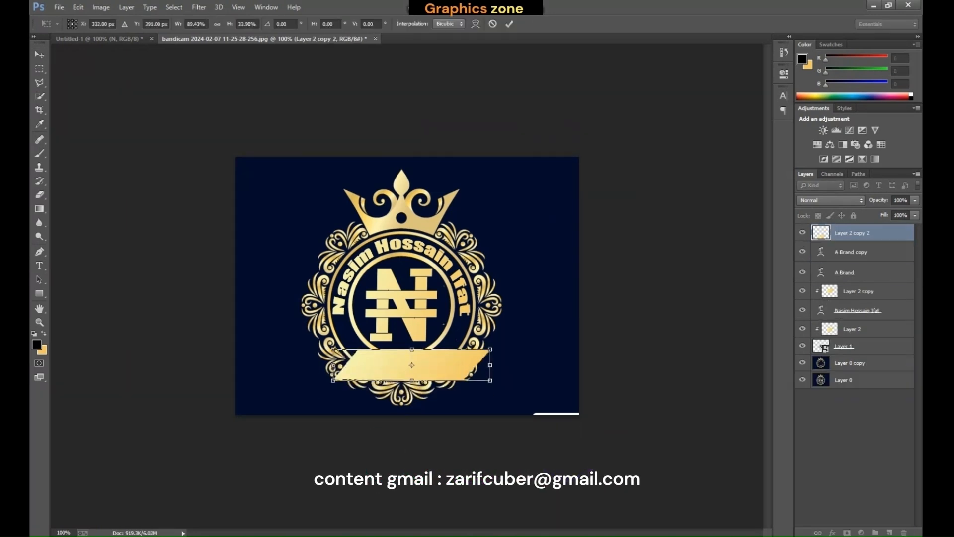
key(Return)
key(ctrl+alt+g)
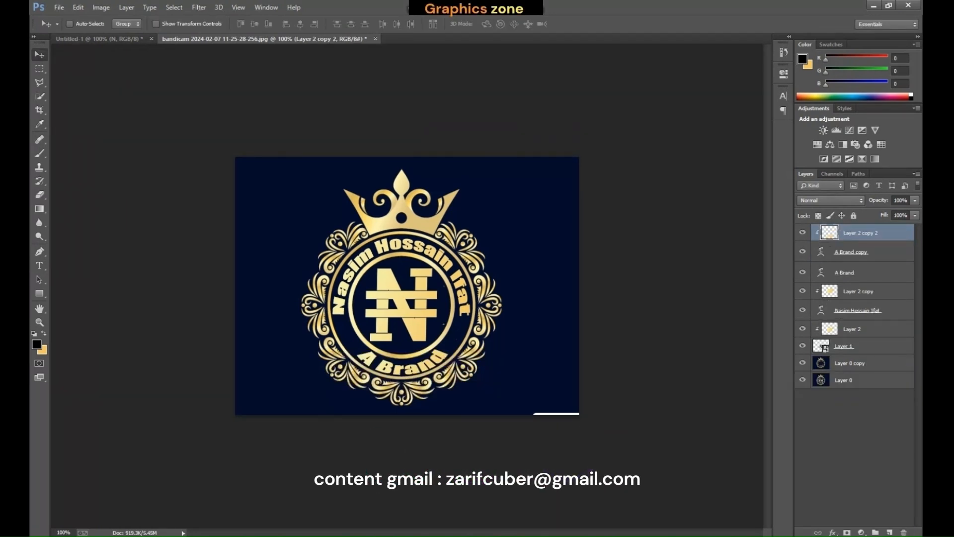
- Sample the navy background (#020d2b) as the foreground colour and ready the Brush tool on Layer 0
click(36, 345)
click(517, 214)
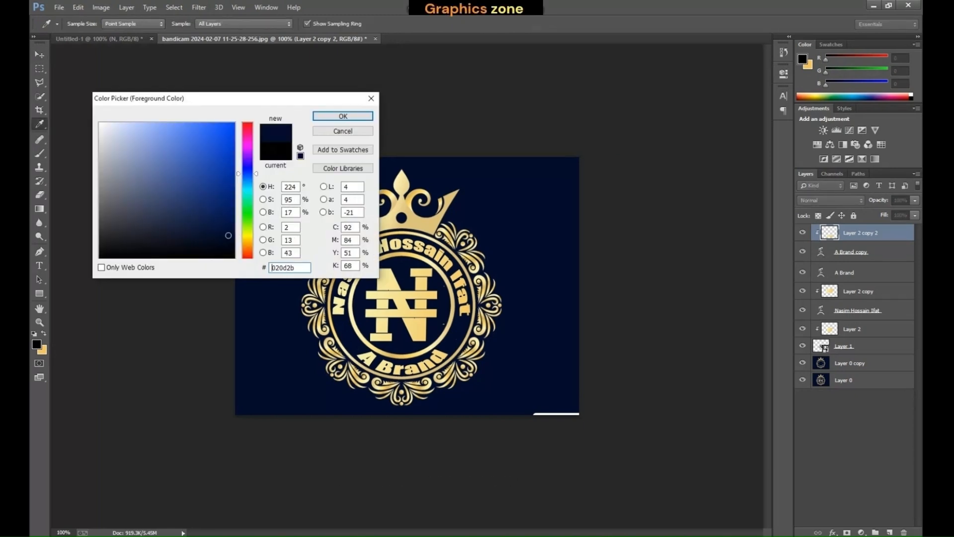
key(Return)
key(b)
click(854, 379)
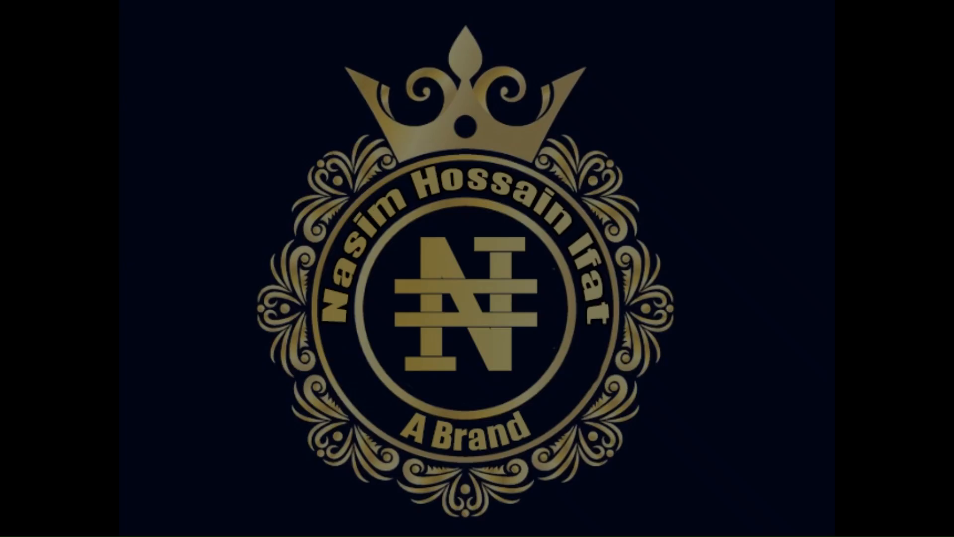